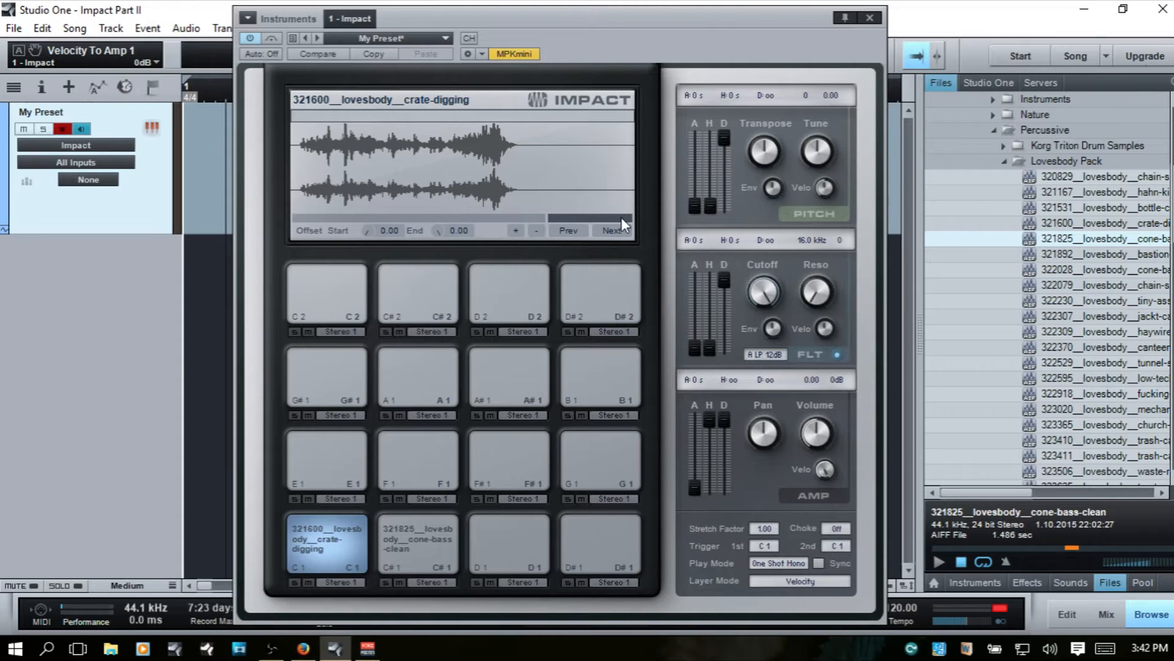
Examine the crate-digging sample's waveform at several zoom levels and at different positions along its length.
{"action": "left_click_drag", "start_coordinate": [621, 218], "coordinate": [493, 218]}
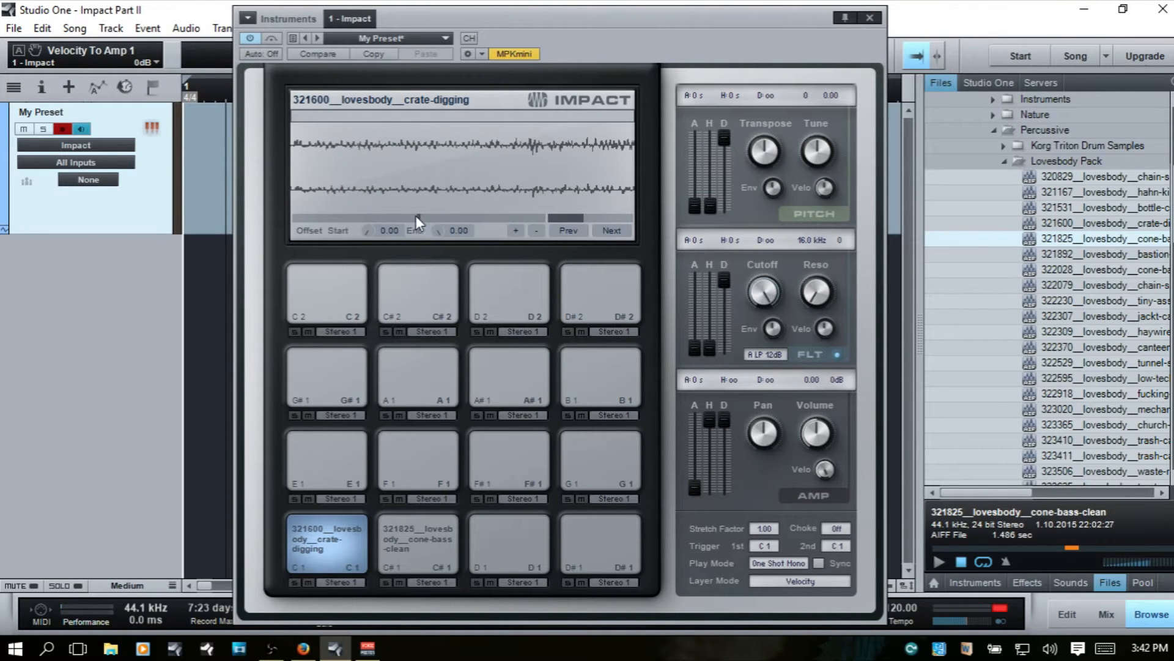
{"action": "left_click_drag", "start_coordinate": [419, 216], "coordinate": [366, 219]}
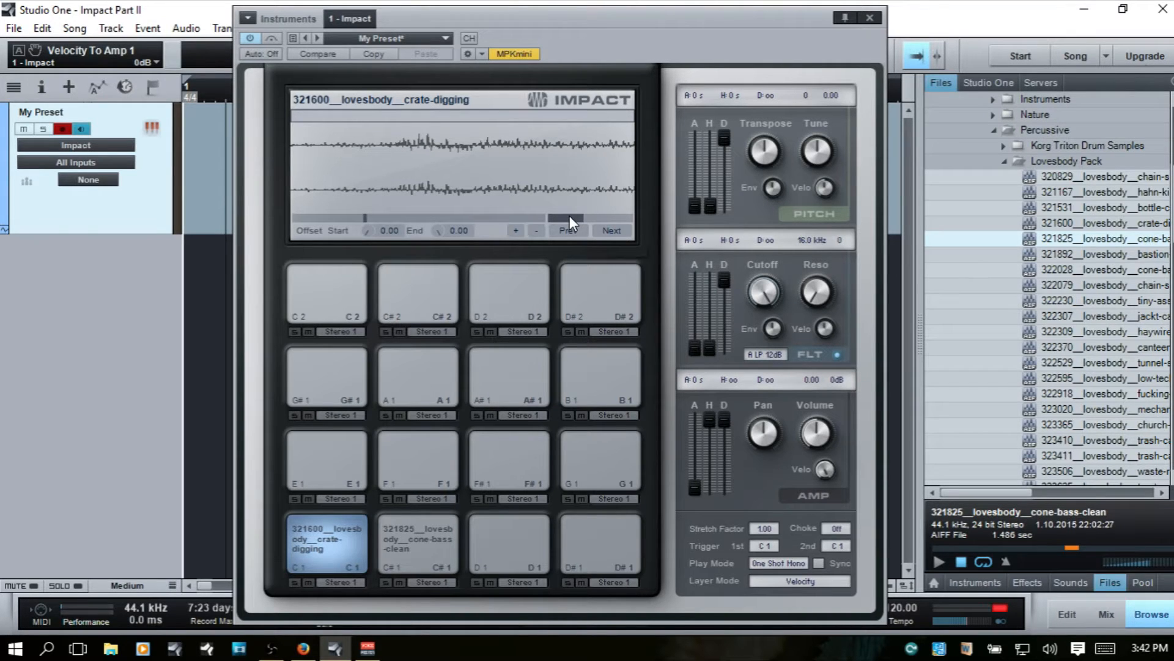
{"action": "left_click_drag", "start_coordinate": [569, 216], "coordinate": [567, 216]}
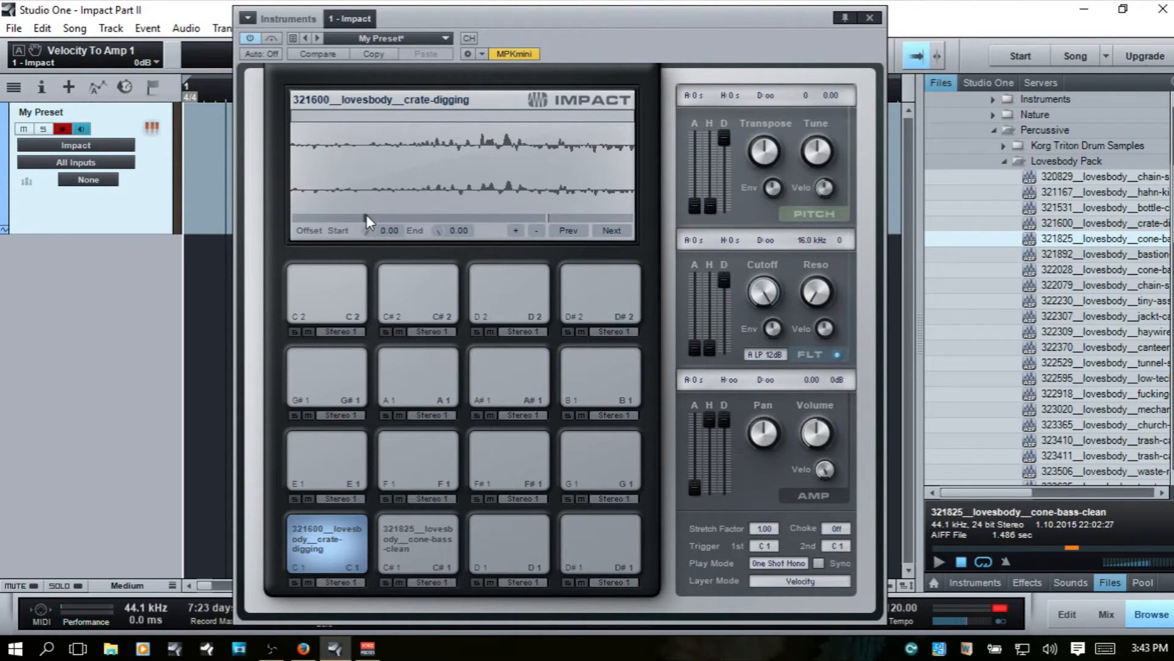
{"action": "left_click_drag", "start_coordinate": [366, 214], "coordinate": [367, 216]}
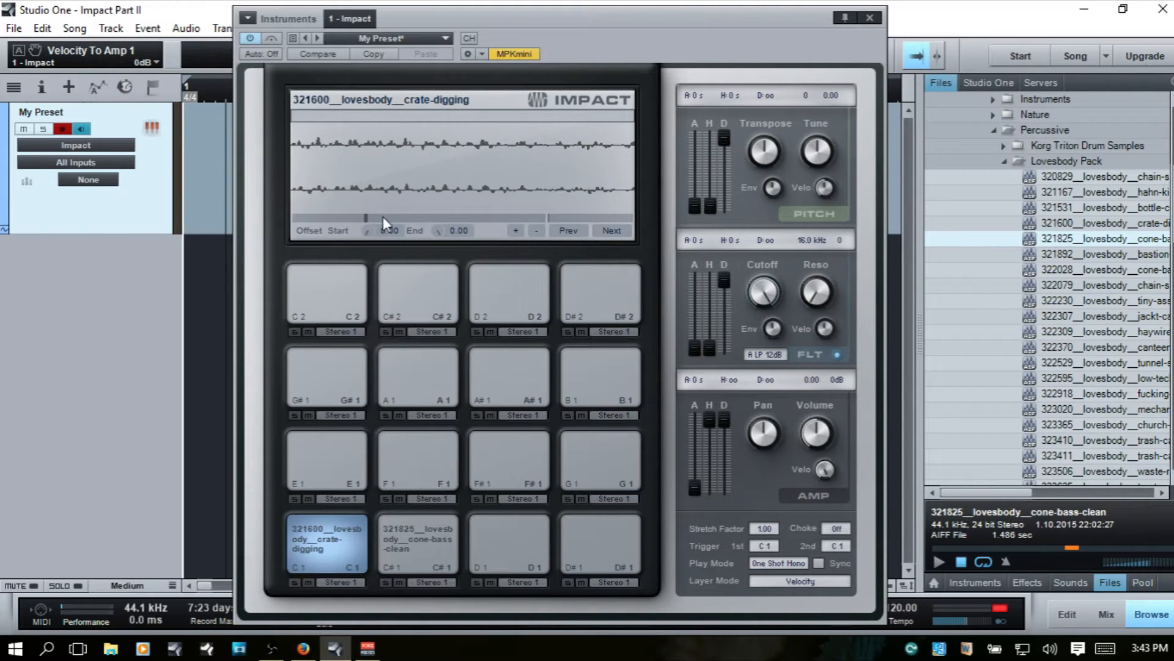
{"action": "left_click", "coordinate": [576, 218]}
{"action": "left_click", "coordinate": [588, 216]}
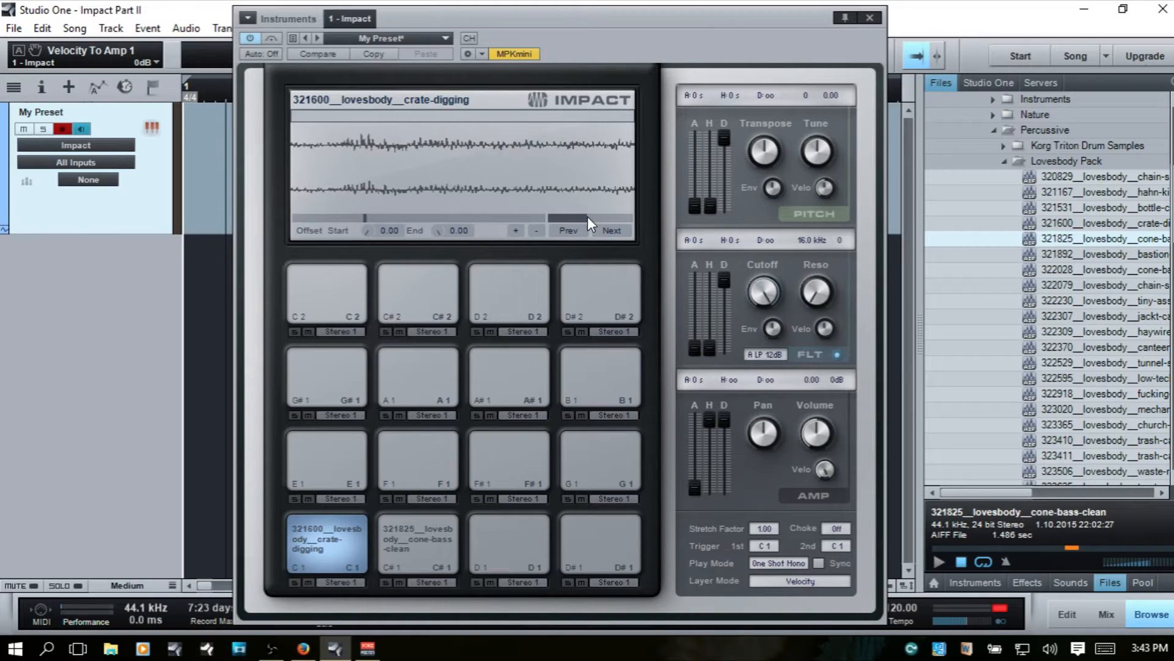
{"action": "left_click", "coordinate": [601, 216]}
{"action": "left_click", "coordinate": [607, 218]}
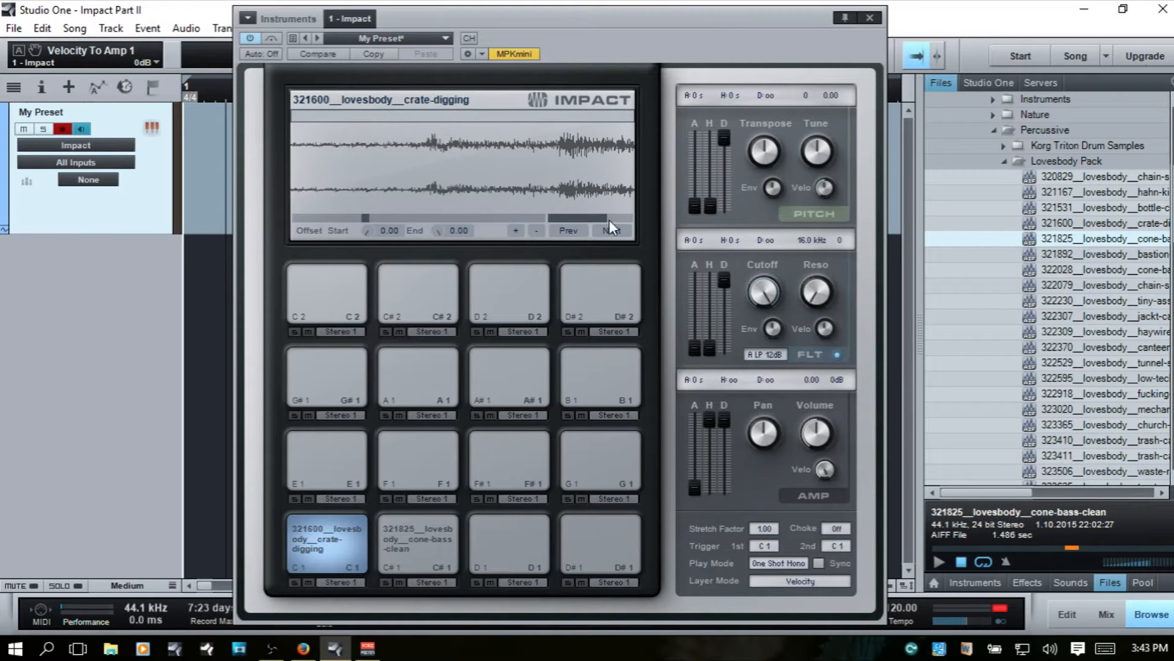
{"action": "left_click", "coordinate": [626, 217]}
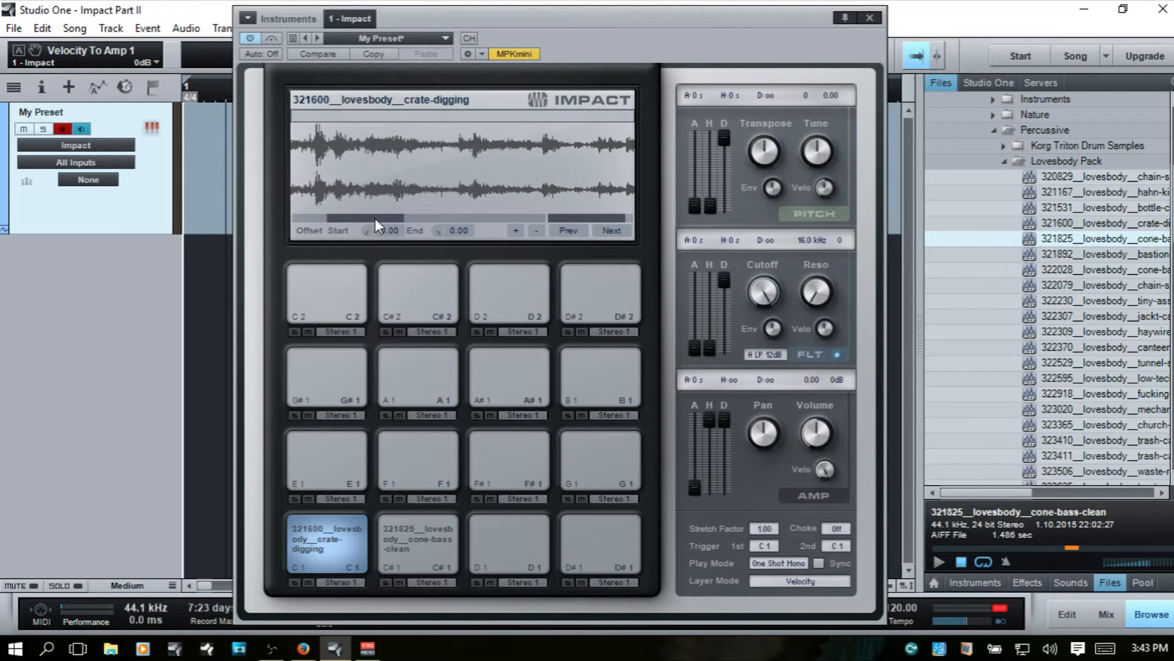
Trim the silence at the beginning of the crate-digging sample by moving its start marker close to the first audible transient.
{"action": "left_click_drag", "start_coordinate": [377, 220], "coordinate": [324, 195]}
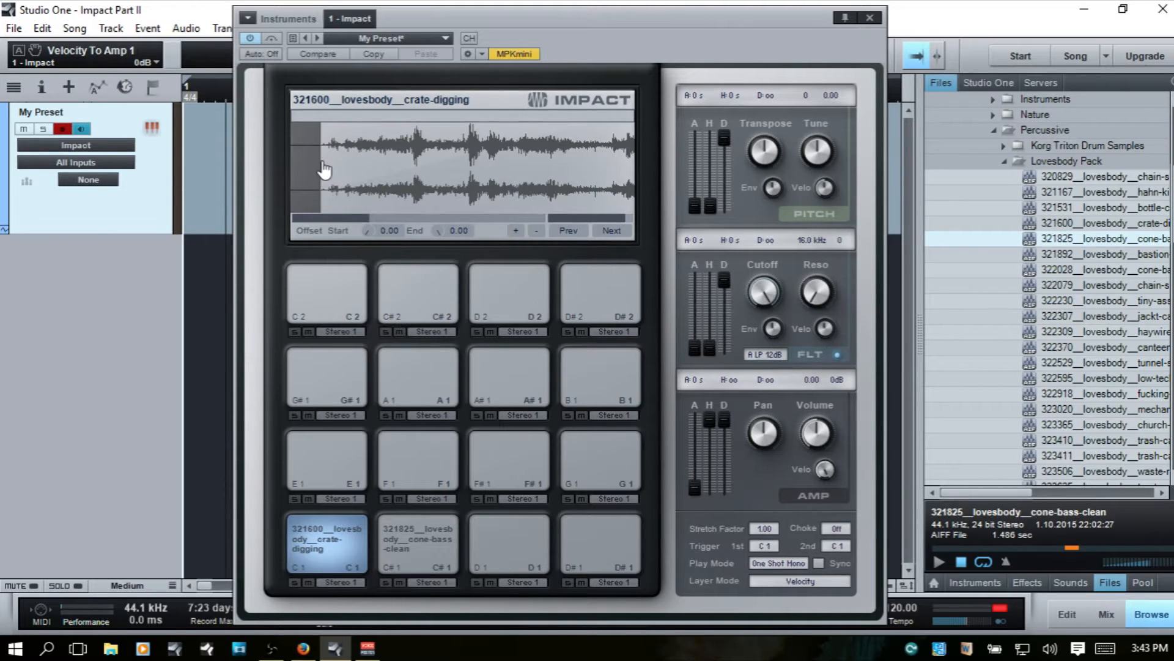
{"action": "left_click_drag", "start_coordinate": [324, 171], "coordinate": [331, 199]}
{"action": "left_click", "coordinate": [614, 218]}
{"action": "left_click_drag", "start_coordinate": [329, 218], "coordinate": [297, 220]}
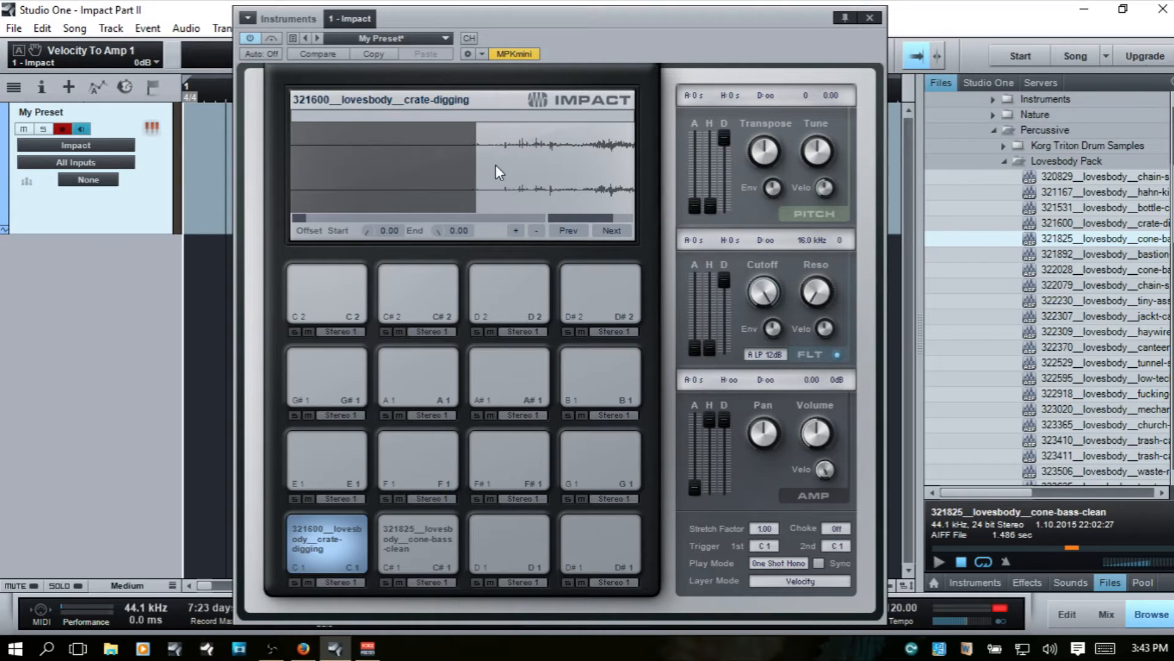
{"action": "mouse_move", "coordinate": [479, 178]}
{"action": "left_mouse_down"}
{"action": "mouse_move", "coordinate": [573, 187]}
{"action": "mouse_move", "coordinate": [559, 186]}
{"action": "left_mouse_up"}
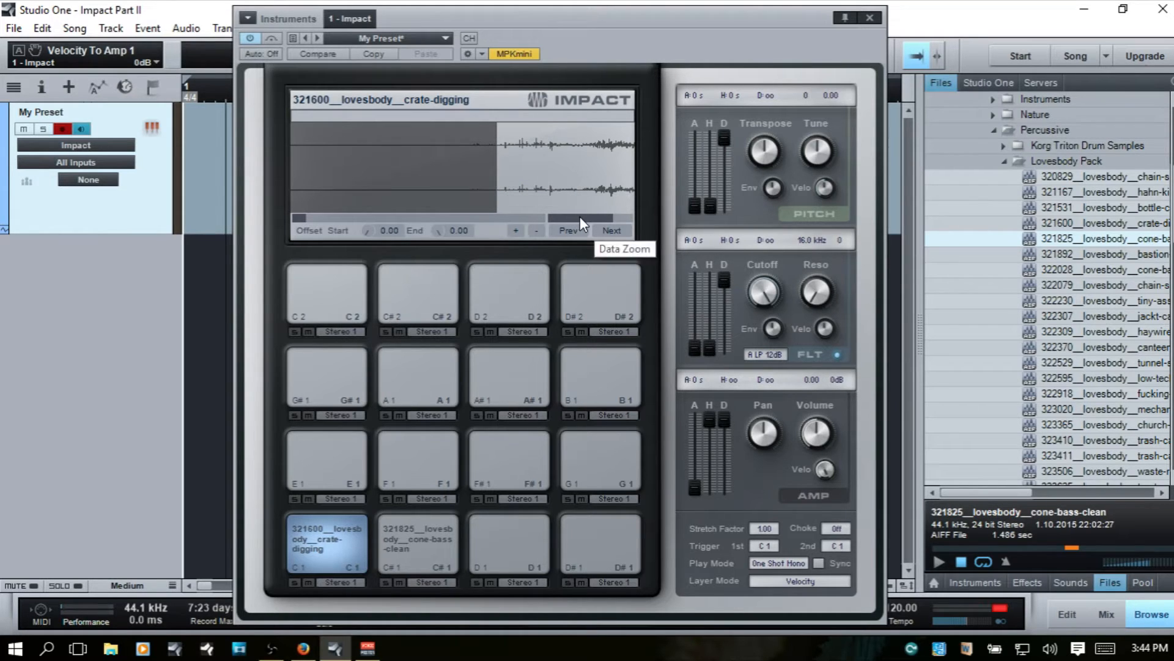
Inspect the trimmed start of the crate-digging waveform up close at various magnifications, and return to the view of the whole sample.
{"action": "scroll", "coordinate": [584, 217], "scroll_direction": "up", "scroll_amount": 2}
{"action": "scroll", "coordinate": [584, 218], "scroll_direction": "up", "scroll_amount": 5}
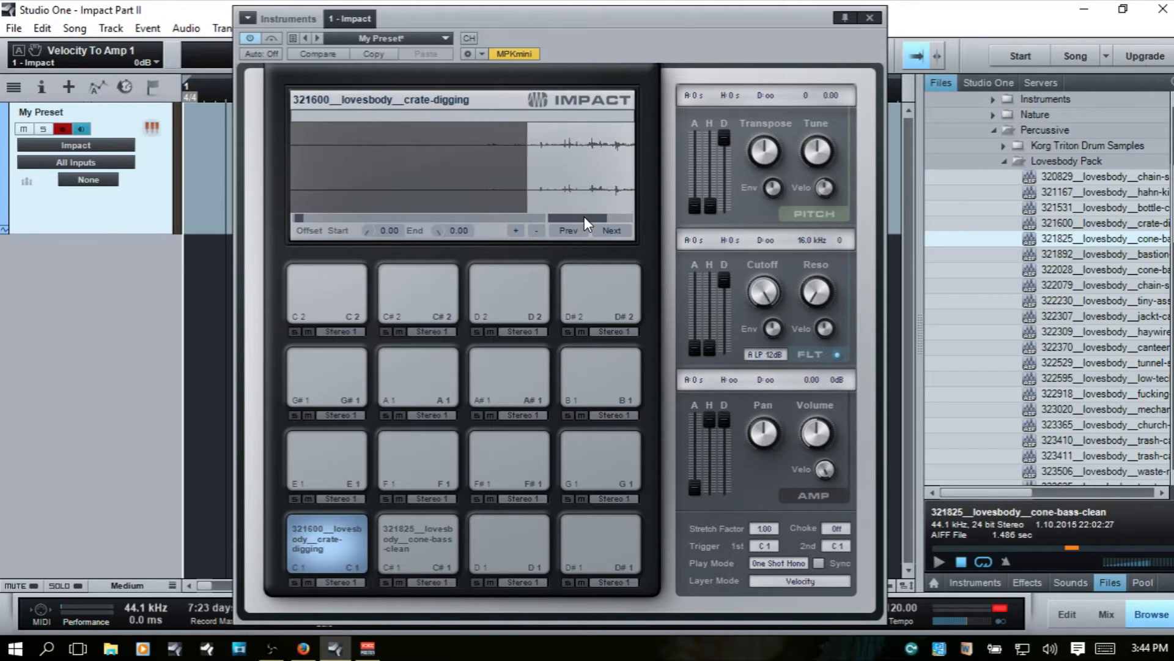
{"action": "scroll", "coordinate": [315, 219], "scroll_direction": "down", "scroll_amount": 5}
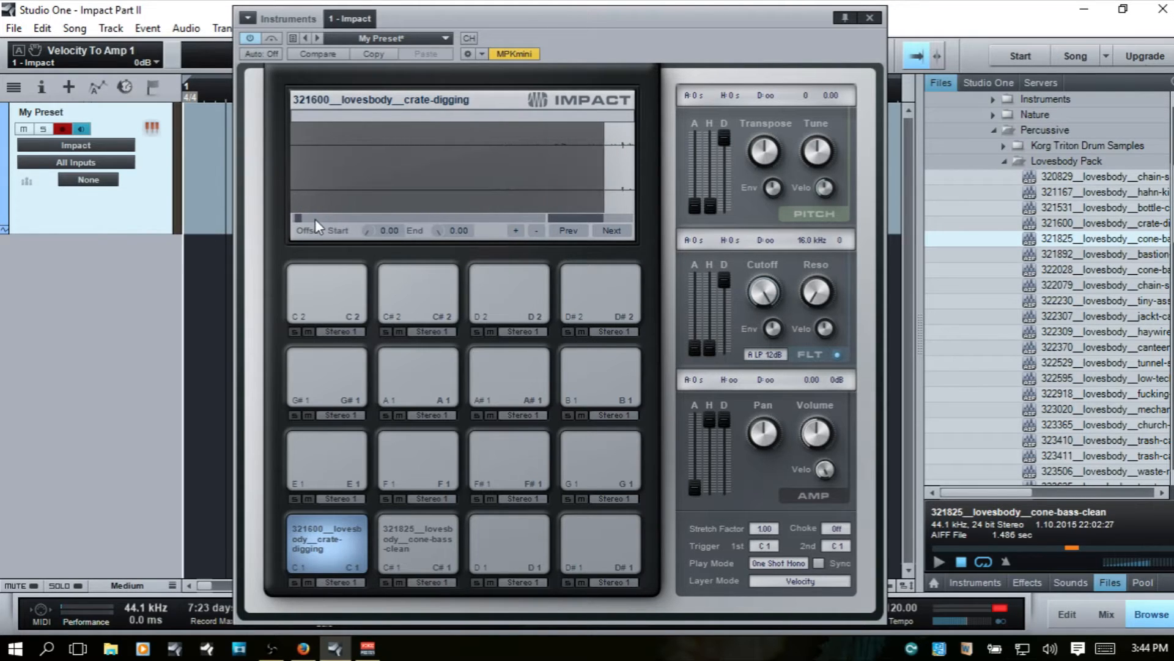
{"action": "scroll", "coordinate": [315, 219], "scroll_direction": "down", "scroll_amount": 2}
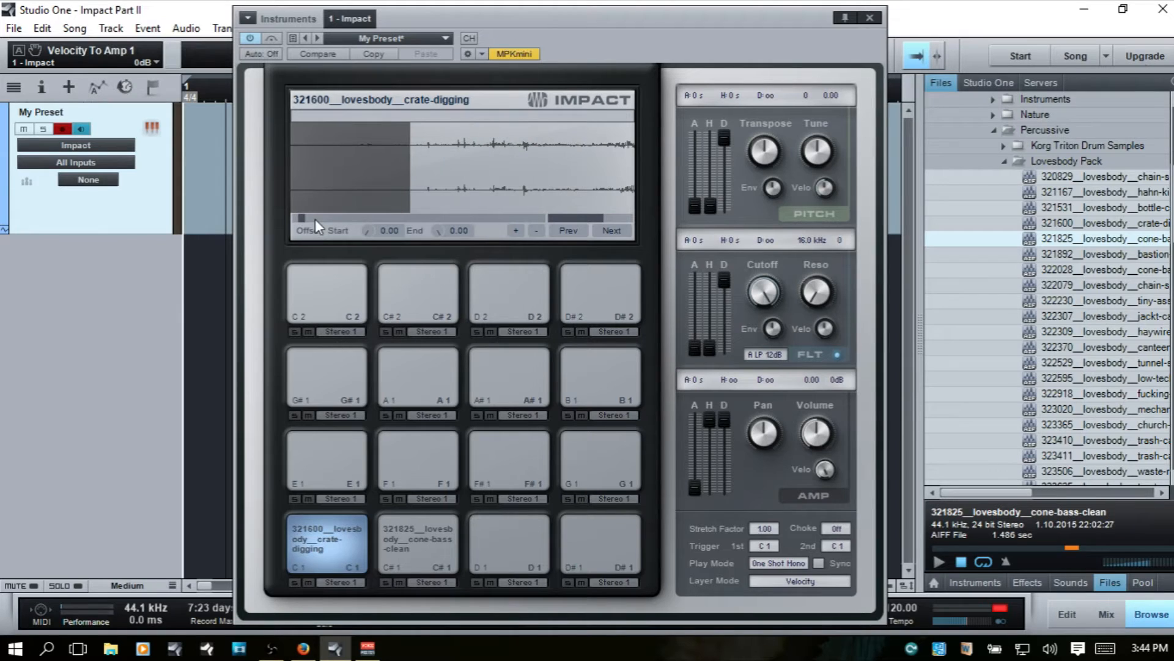
{"action": "scroll", "coordinate": [331, 215], "scroll_direction": "down", "scroll_amount": 2}
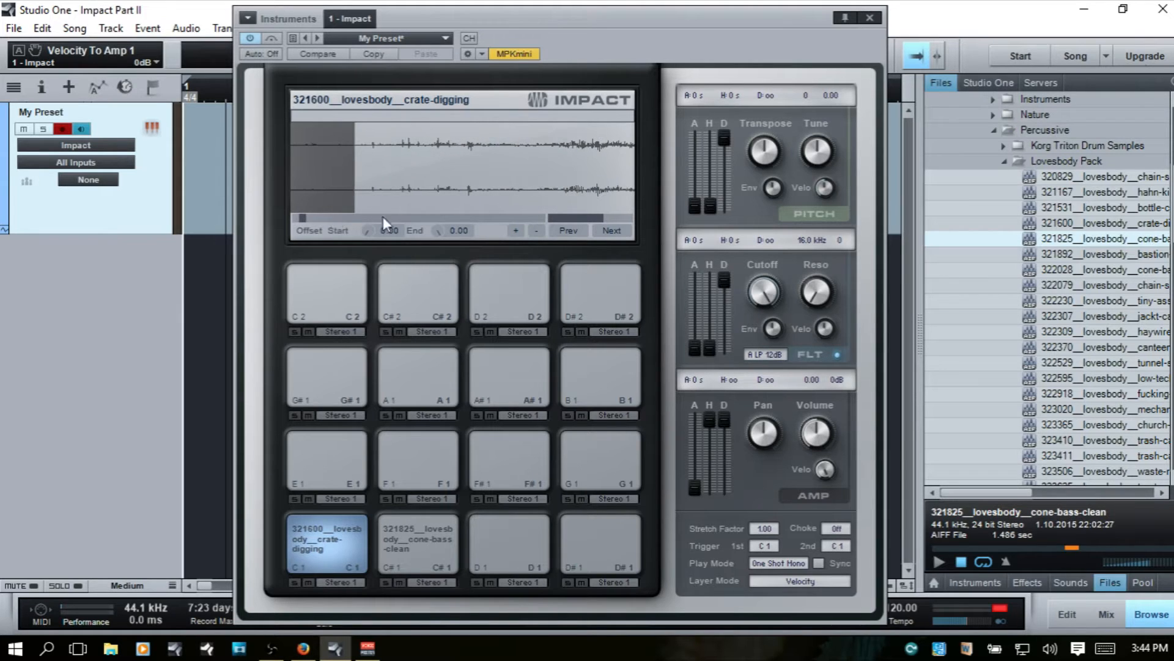
{"action": "scroll", "coordinate": [574, 218], "scroll_direction": "down", "scroll_amount": 3}
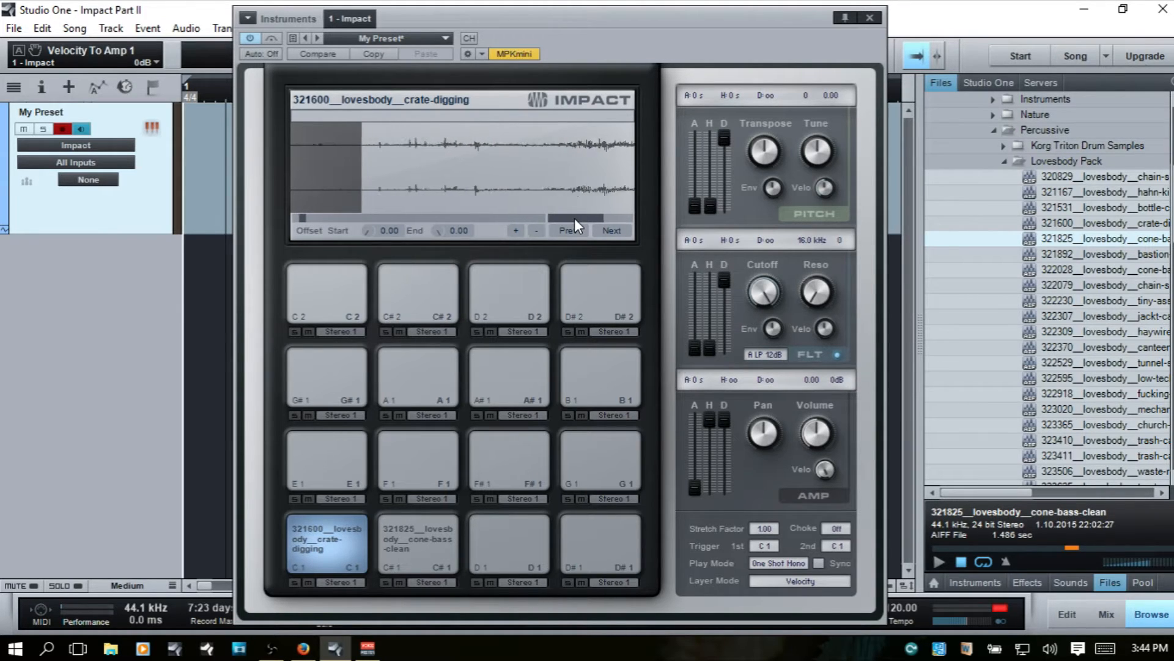
{"action": "scroll", "coordinate": [573, 218], "scroll_direction": "down", "scroll_amount": 2}
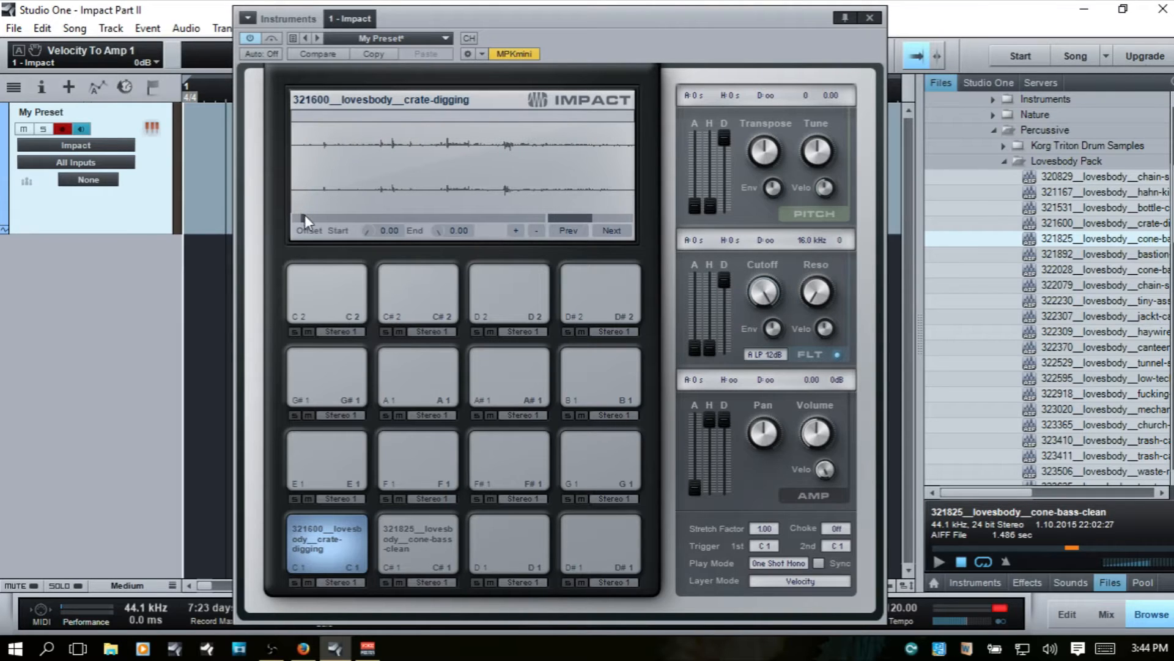
{"action": "scroll", "coordinate": [313, 218], "scroll_direction": "down", "scroll_amount": 5}
{"action": "scroll", "coordinate": [313, 218], "scroll_direction": "up", "scroll_amount": 3}
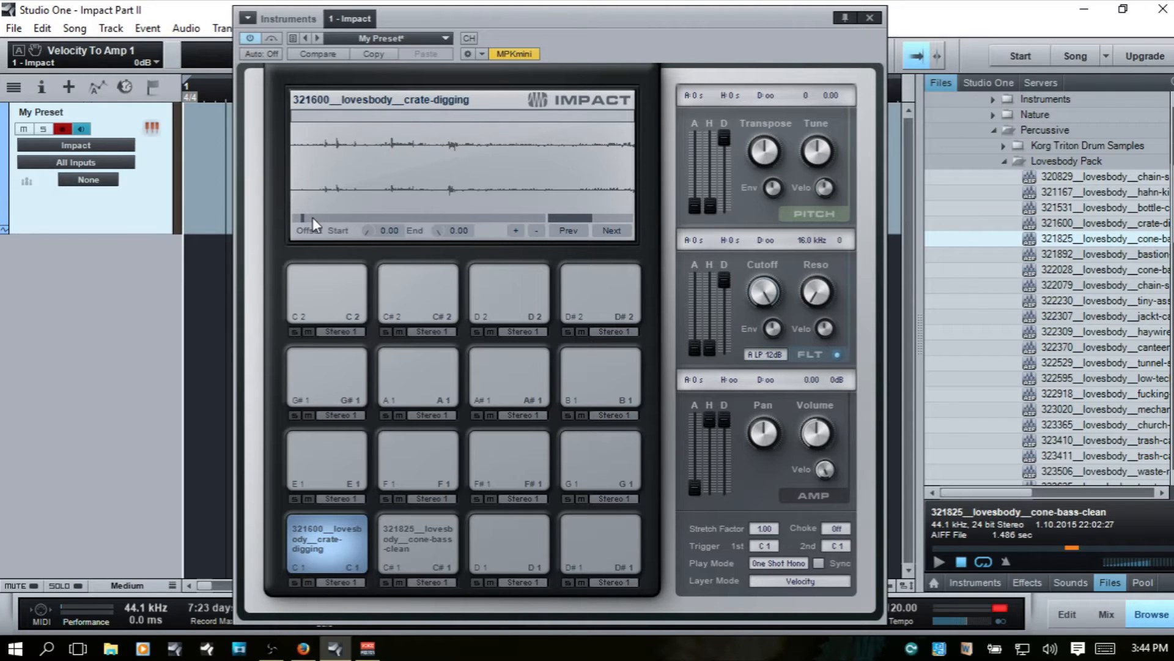
{"action": "scroll", "coordinate": [314, 218], "scroll_direction": "up", "scroll_amount": 5}
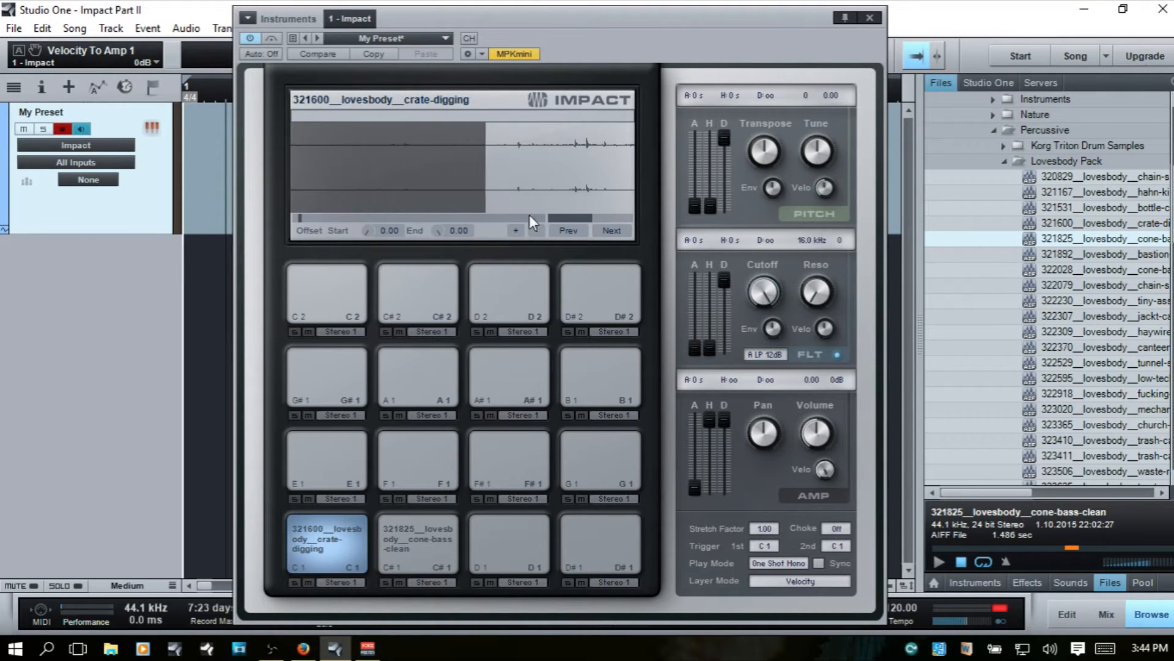
{"action": "scroll", "coordinate": [567, 215], "scroll_direction": "up", "scroll_amount": 3}
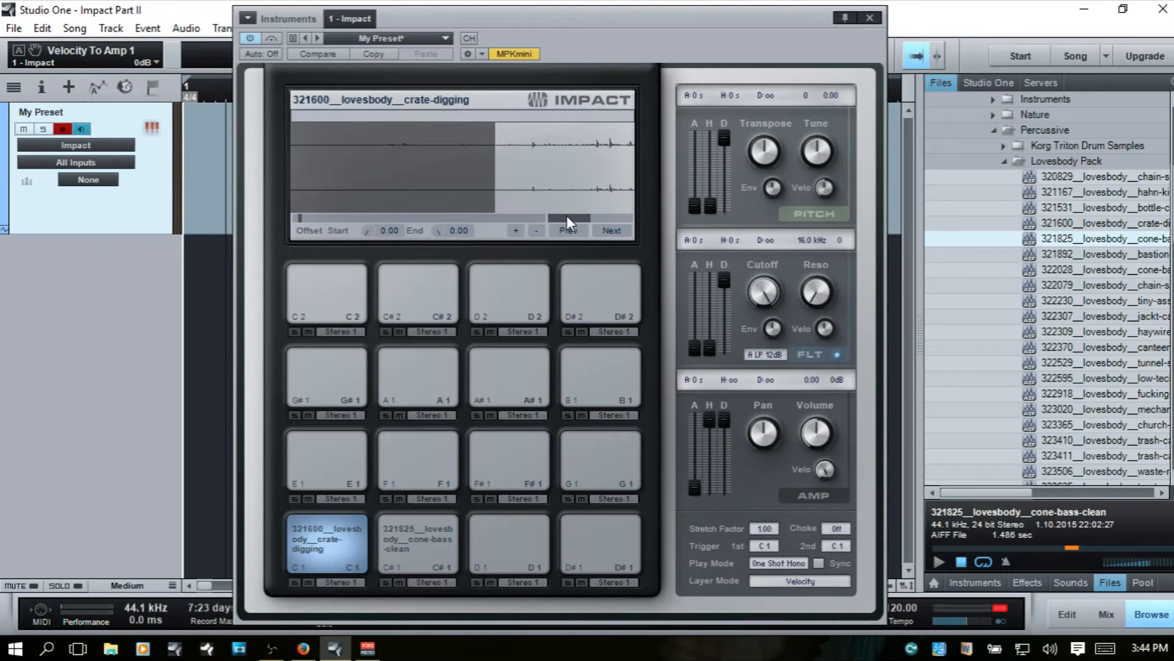
{"action": "scroll", "coordinate": [566, 215], "scroll_direction": "up", "scroll_amount": 5}
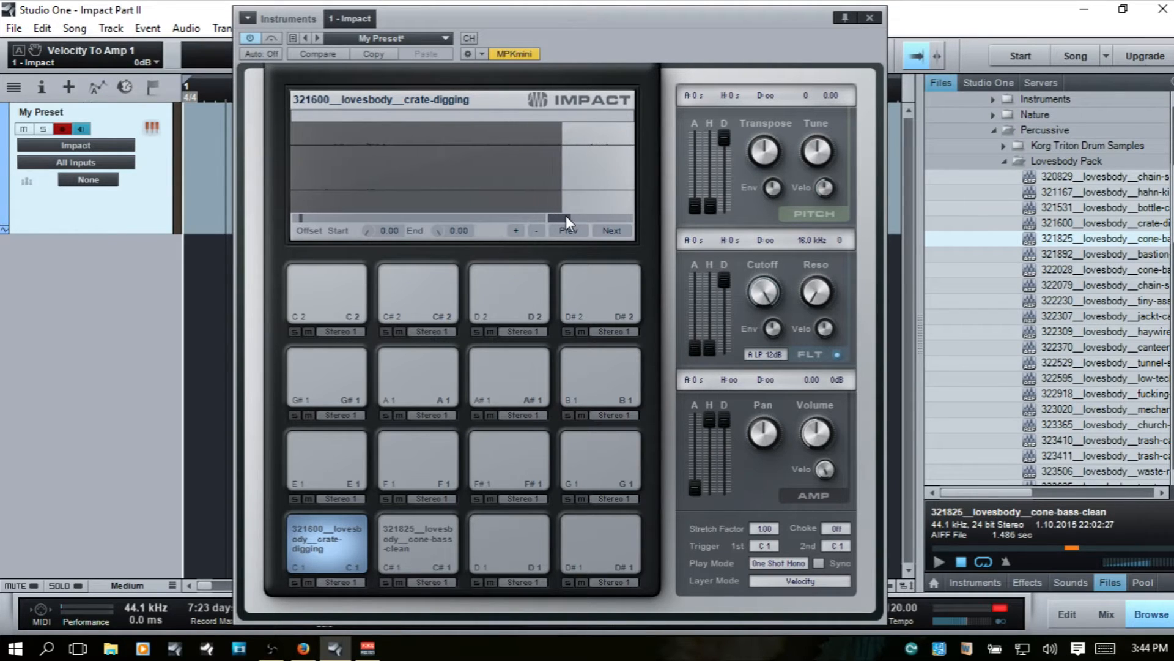
{"action": "scroll", "coordinate": [566, 215], "scroll_direction": "up", "scroll_amount": 2}
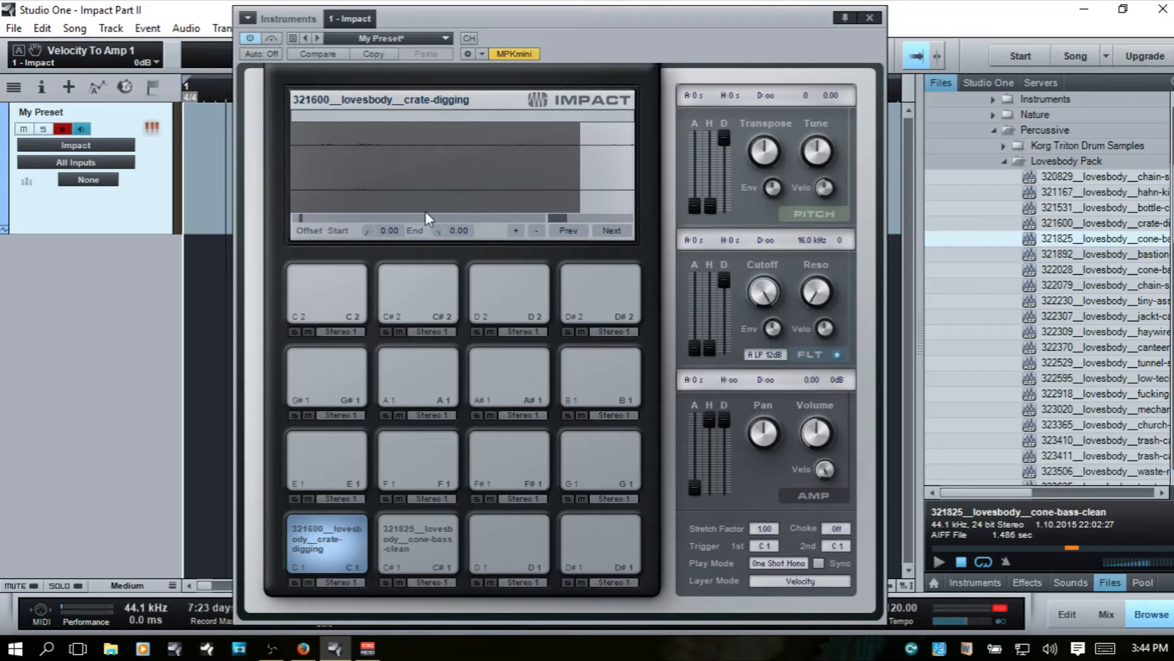
{"action": "scroll", "coordinate": [359, 216], "scroll_direction": "up", "scroll_amount": 2}
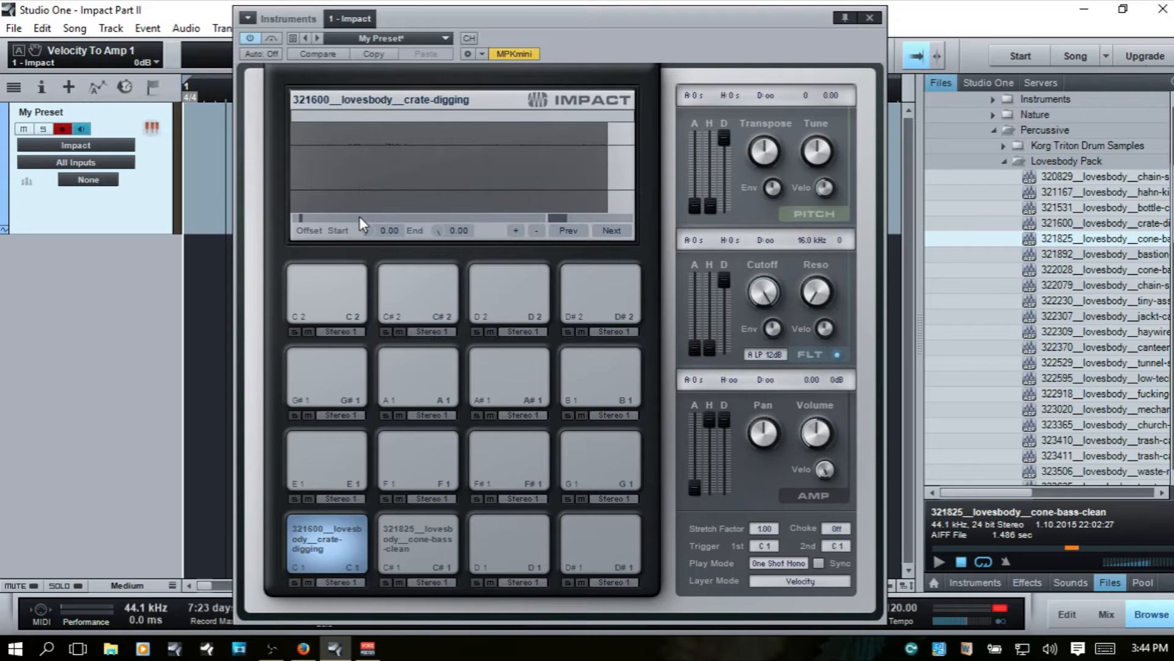
{"action": "scroll", "coordinate": [358, 215], "scroll_direction": "down", "scroll_amount": 6}
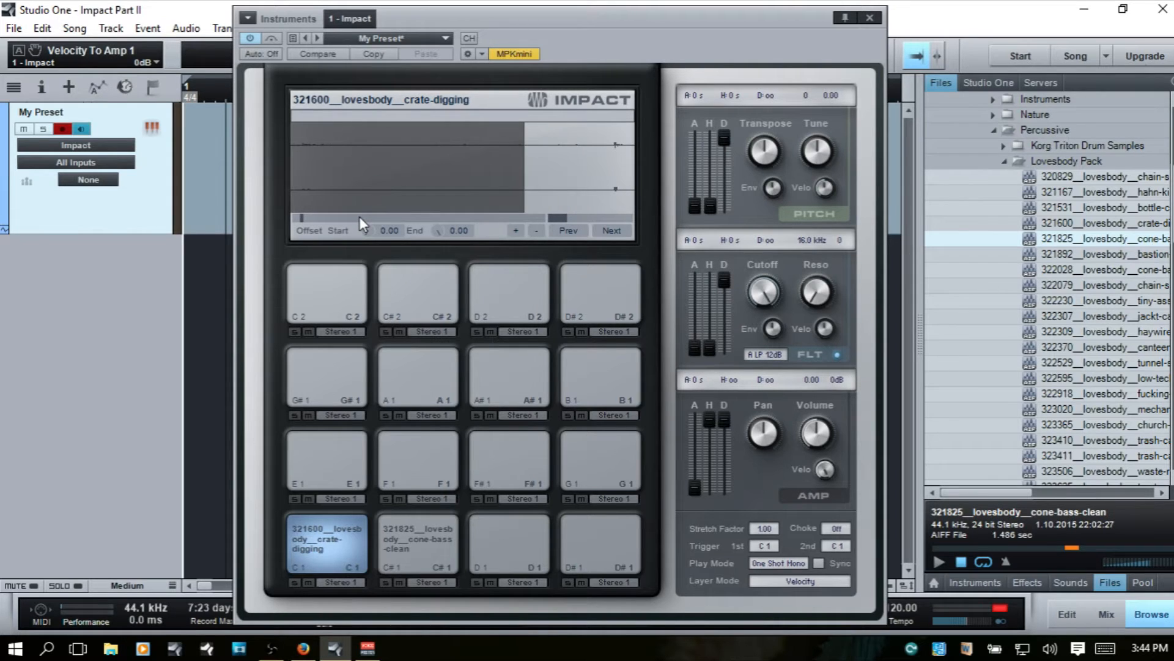
{"action": "scroll", "coordinate": [358, 216], "scroll_direction": "down", "scroll_amount": 8}
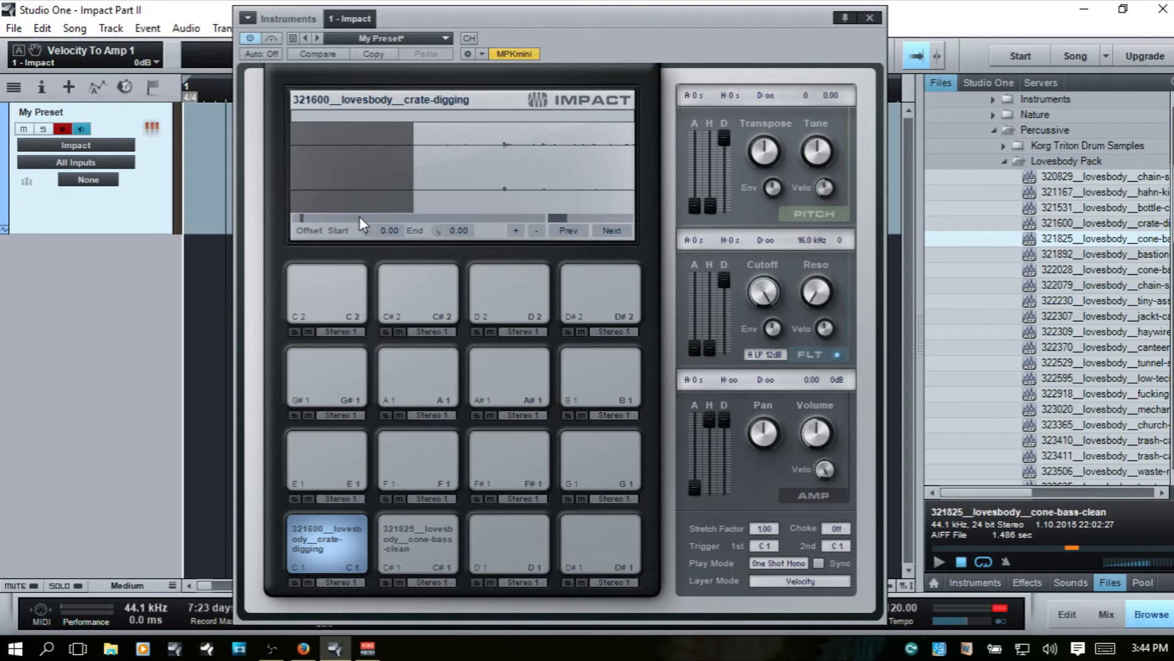
{"action": "scroll", "coordinate": [359, 215], "scroll_direction": "down", "scroll_amount": 2}
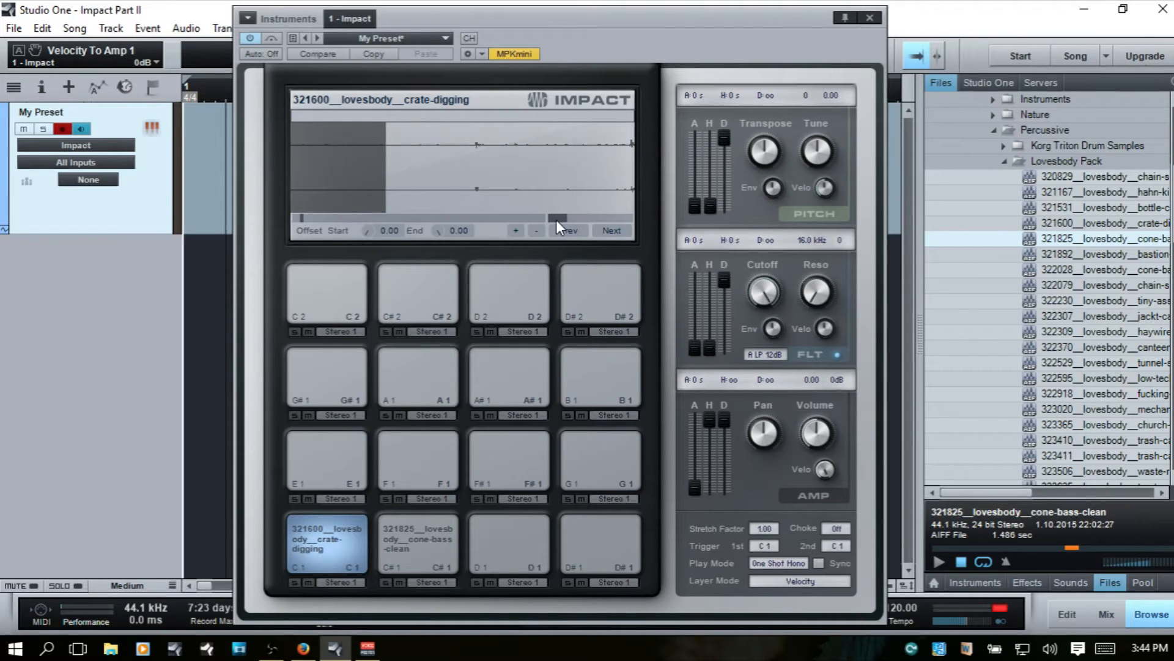
{"action": "scroll", "coordinate": [557, 219], "scroll_direction": "down", "scroll_amount": 6}
{"action": "scroll", "coordinate": [557, 219], "scroll_direction": "down", "scroll_amount": 3}
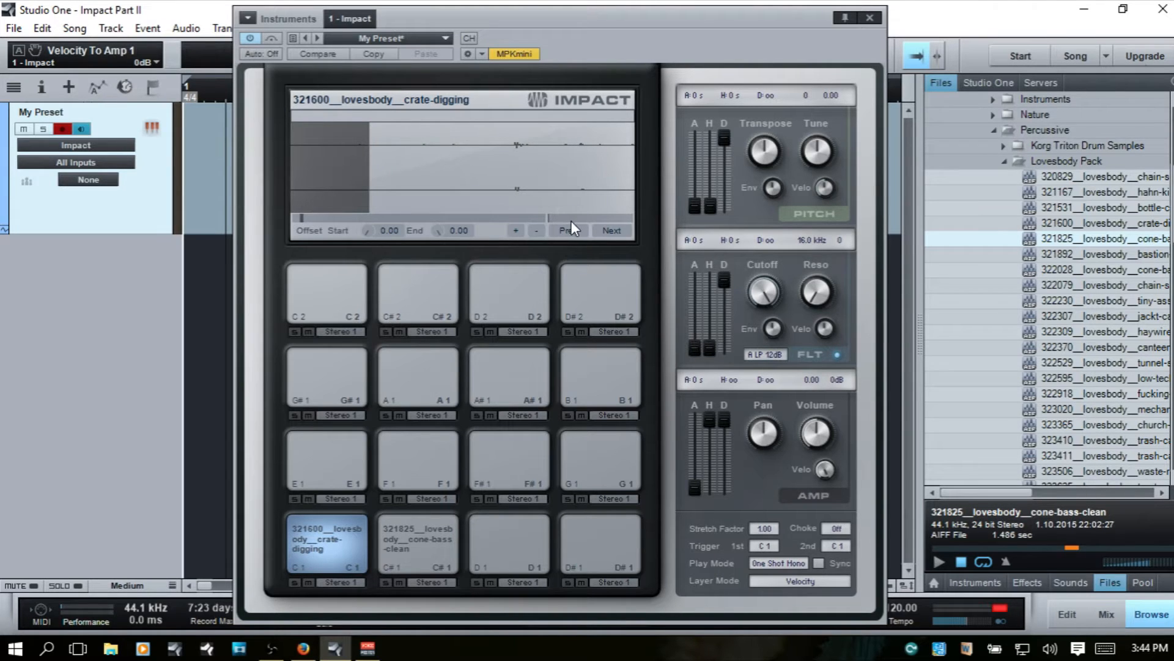
{"action": "left_click_drag", "start_coordinate": [574, 218], "coordinate": [626, 219]}
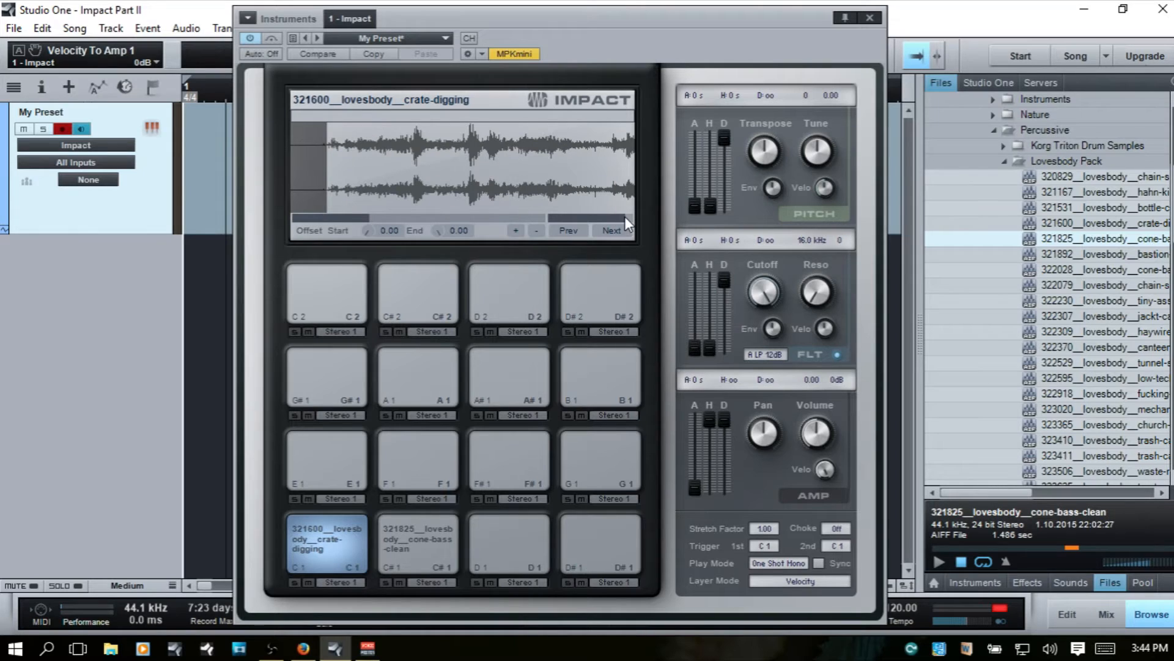
{"action": "scroll", "coordinate": [628, 218], "scroll_direction": "up", "scroll_amount": 1}
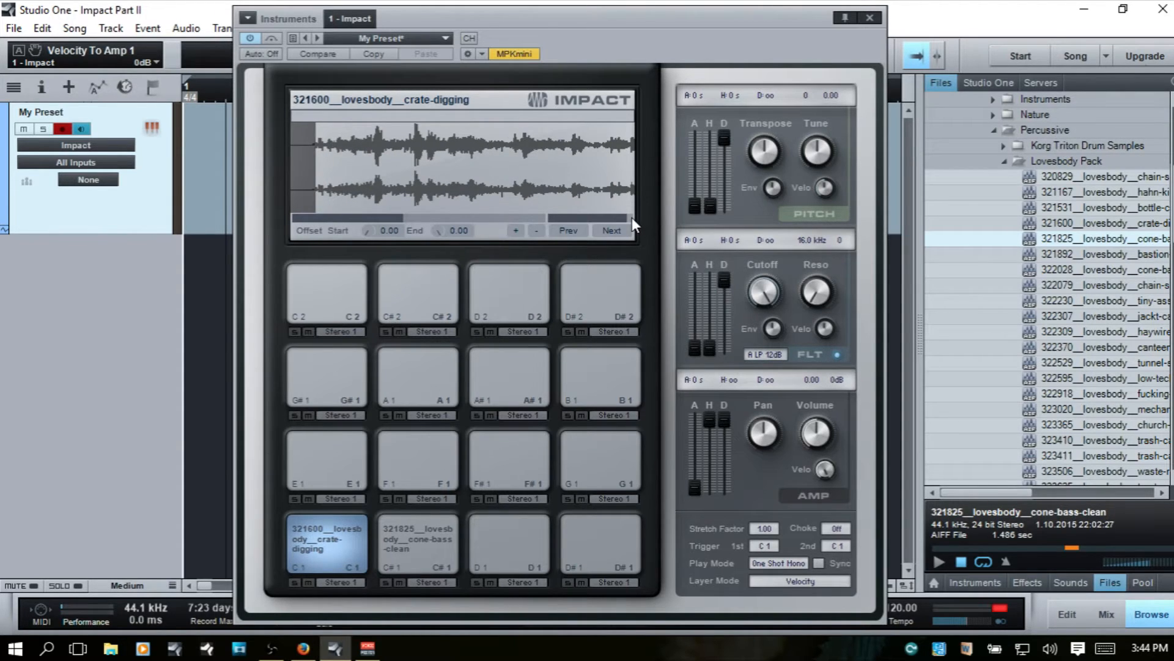
{"action": "scroll", "coordinate": [633, 218], "scroll_direction": "up", "scroll_amount": 1}
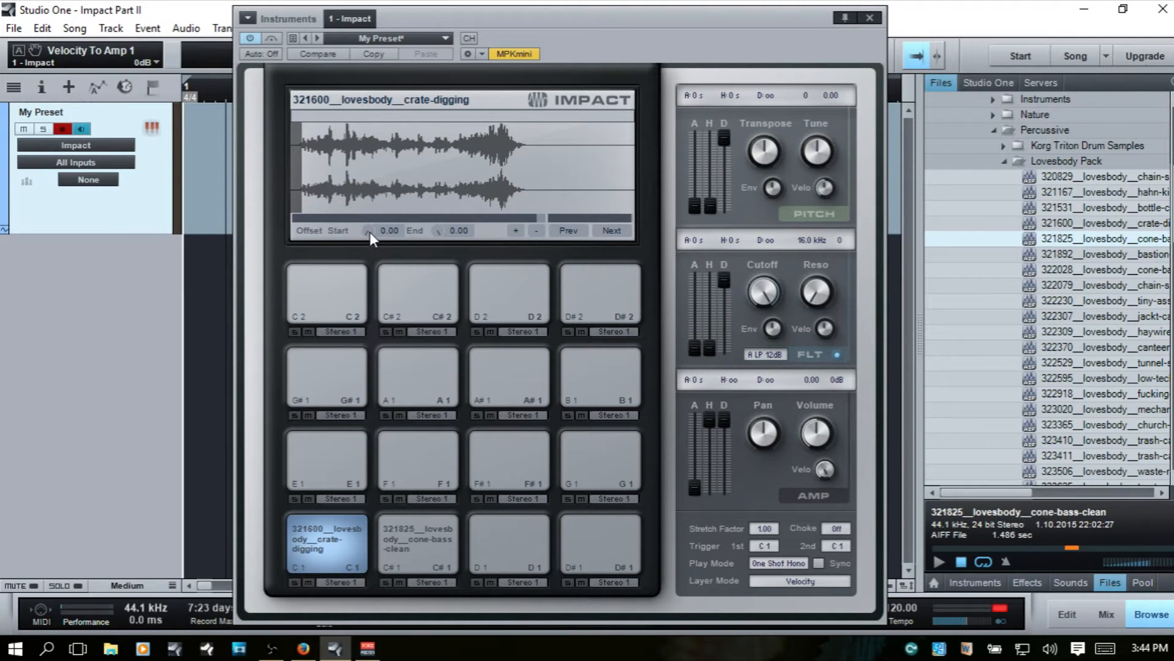
Try a start offset of 0.10 s on the crate-digging sample and return the start and end offsets to 0.00.
{"action": "scroll", "coordinate": [370, 232], "scroll_direction": "up", "scroll_amount": 2}
{"action": "scroll", "coordinate": [371, 231], "scroll_direction": "up", "scroll_amount": 3}
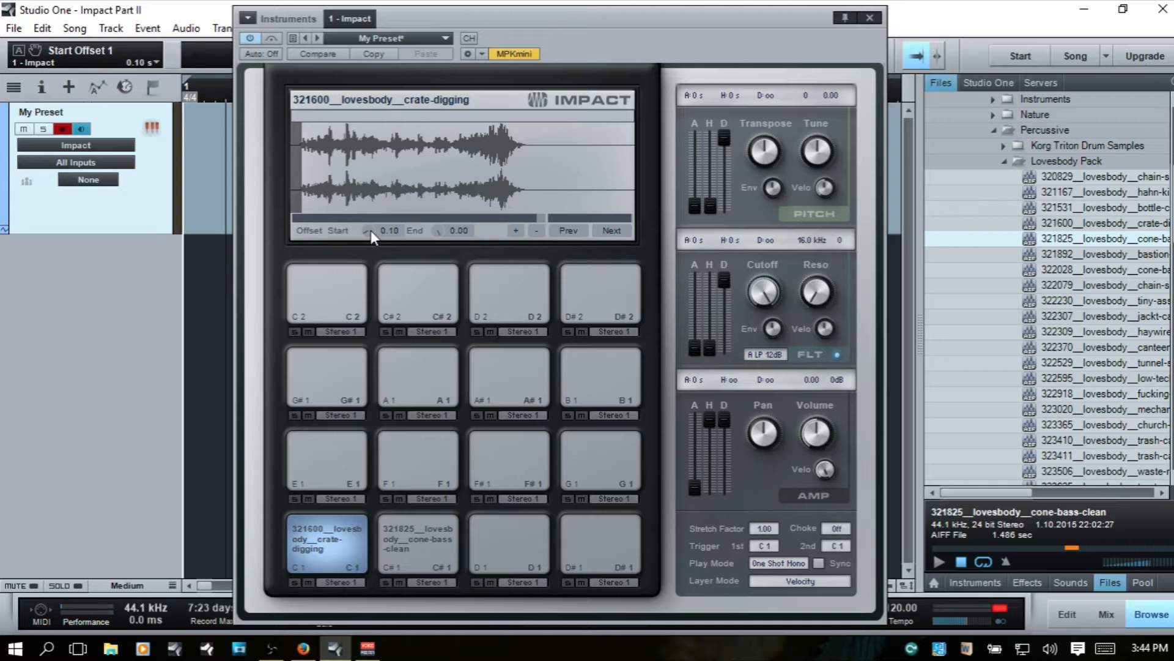
{"action": "scroll", "coordinate": [371, 230], "scroll_direction": "down", "scroll_amount": 1}
{"action": "scroll", "coordinate": [438, 230], "scroll_direction": "down", "scroll_amount": 2}
{"action": "scroll", "coordinate": [438, 230], "scroll_direction": "up", "scroll_amount": 3}
{"action": "scroll", "coordinate": [438, 230], "scroll_direction": "up", "scroll_amount": 2}
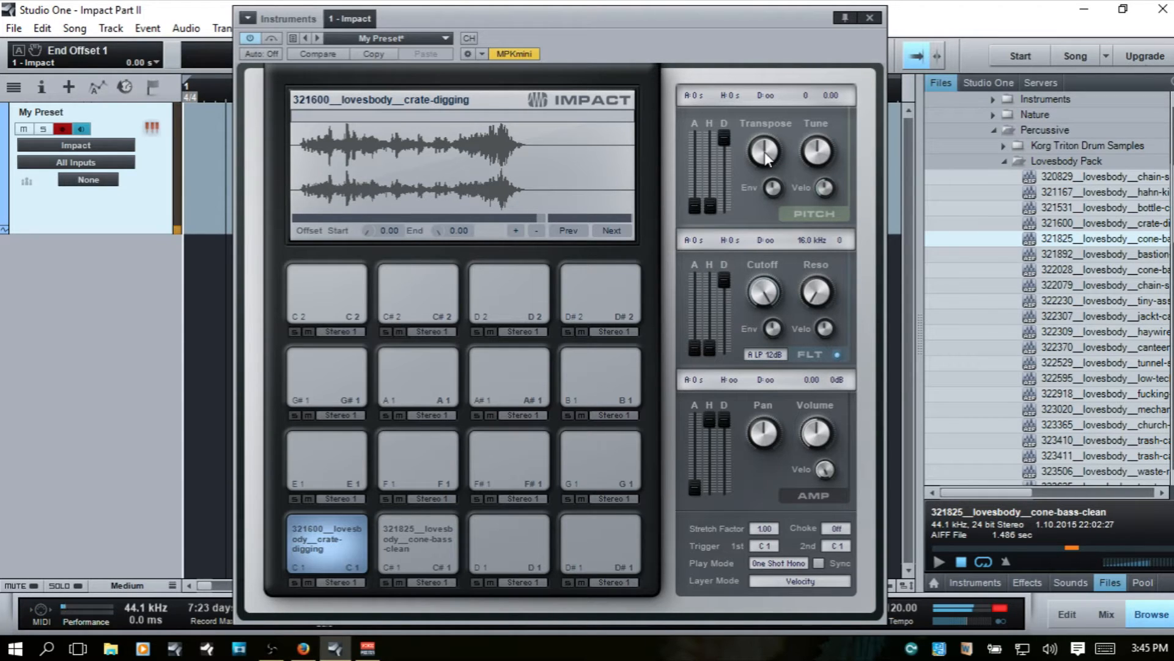
Try transposing the crate-digging sample to -5 and 9 semitones, and reset Transpose to 0.
{"action": "left_click_drag", "start_coordinate": [765, 151], "coordinate": [775, 200]}
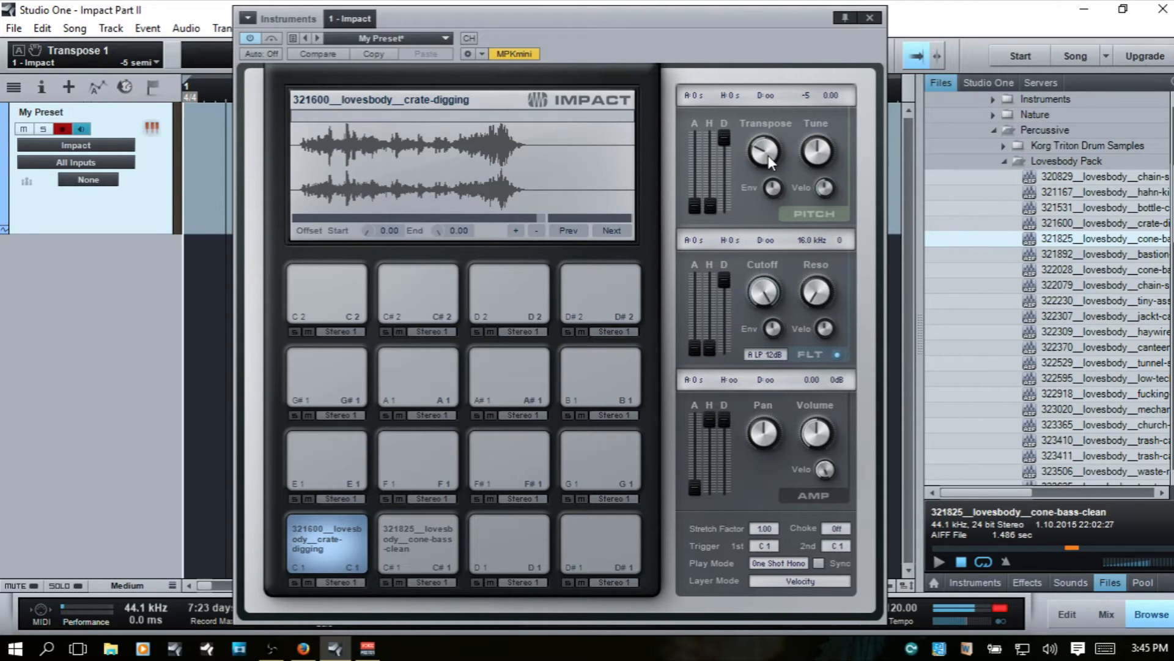
{"action": "left_click_drag", "start_coordinate": [769, 155], "coordinate": [771, 62]}
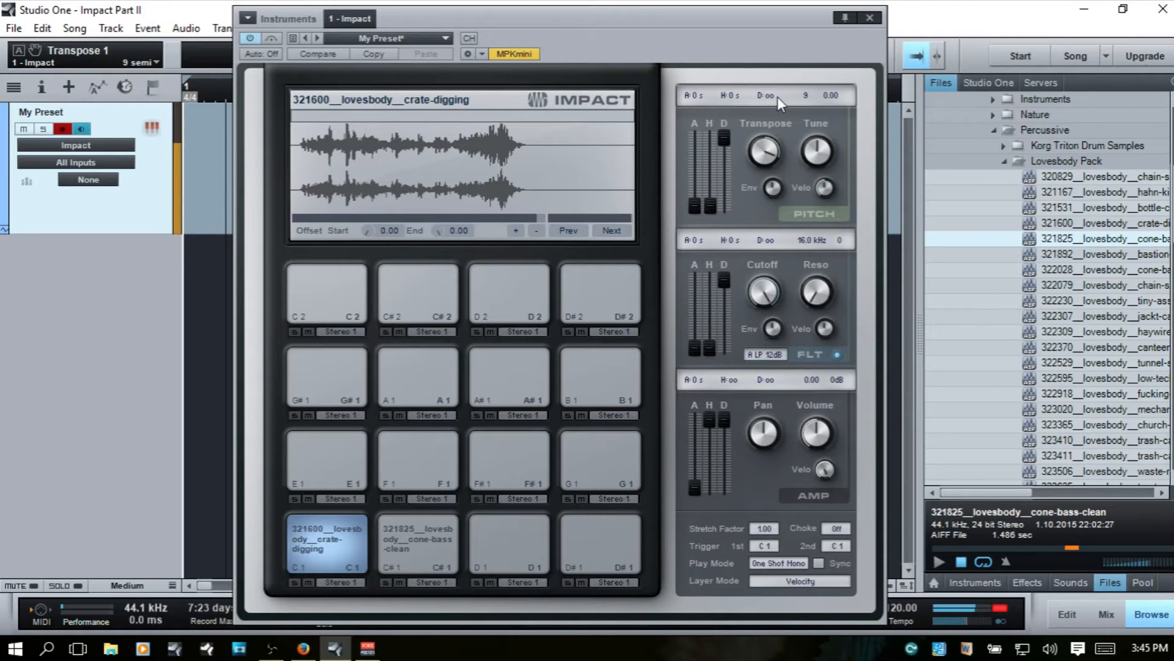
{"action": "left_click", "coordinate": [768, 145], "text": "ctrl"}
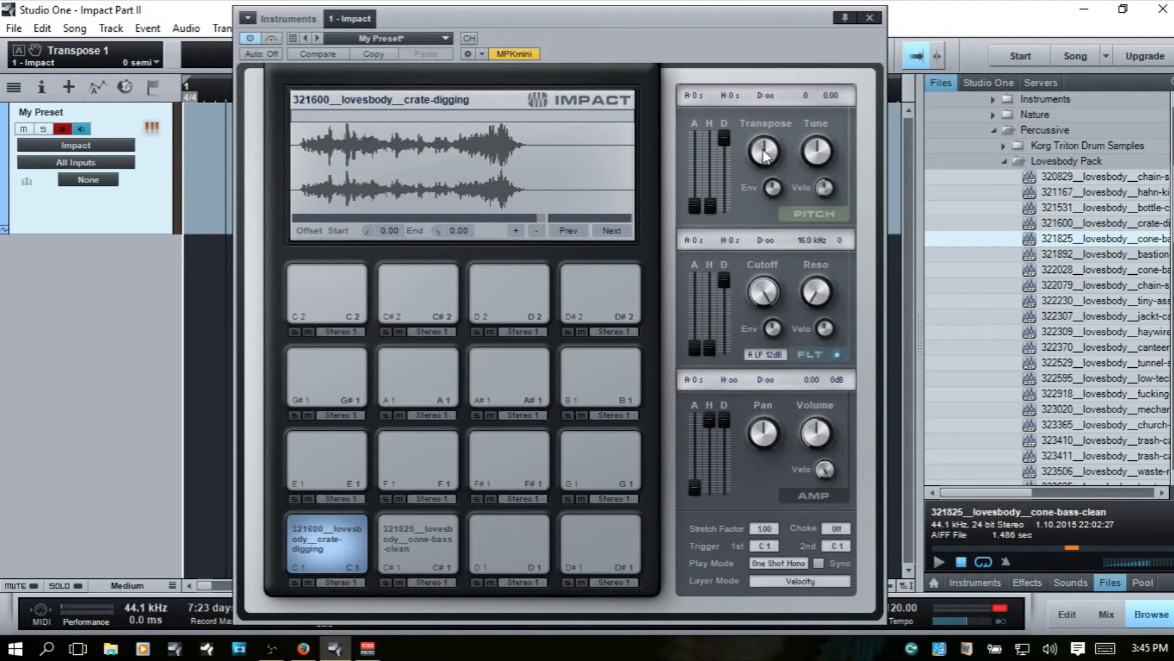
Raise the crate-digging sample's Tune setting to 100 cents.
{"action": "left_click_drag", "start_coordinate": [821, 158], "coordinate": [831, 38]}
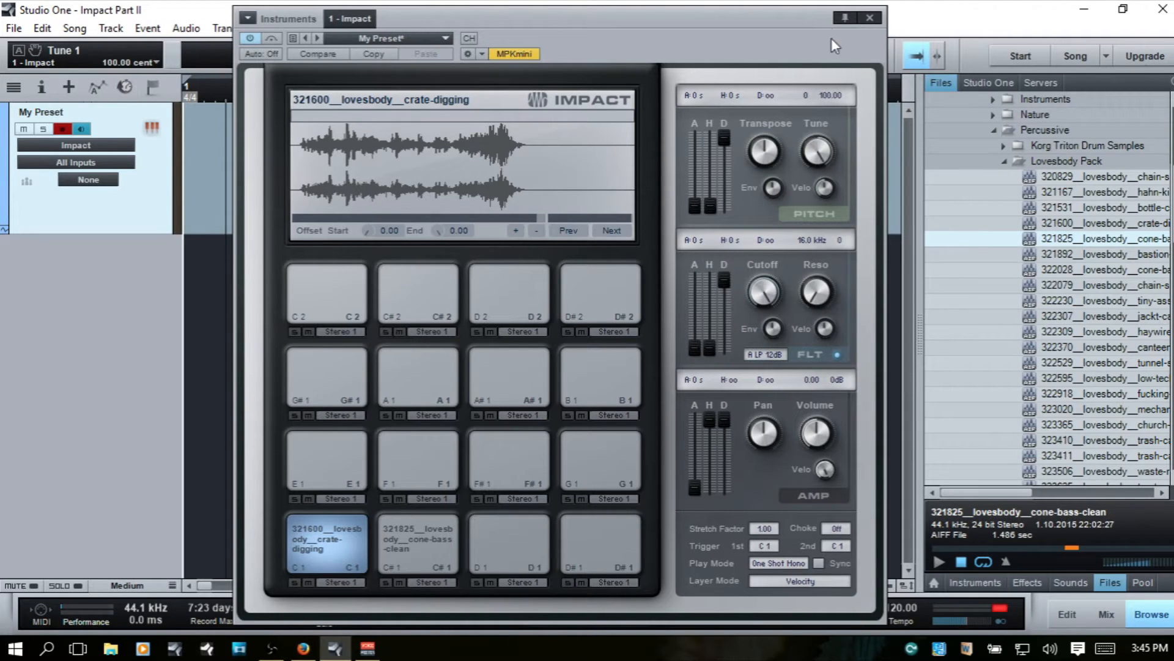
Try the crate-digging sample's Tune setting at -100 cents and reset it to 0.
{"action": "left_click_drag", "start_coordinate": [817, 152], "coordinate": [824, 341]}
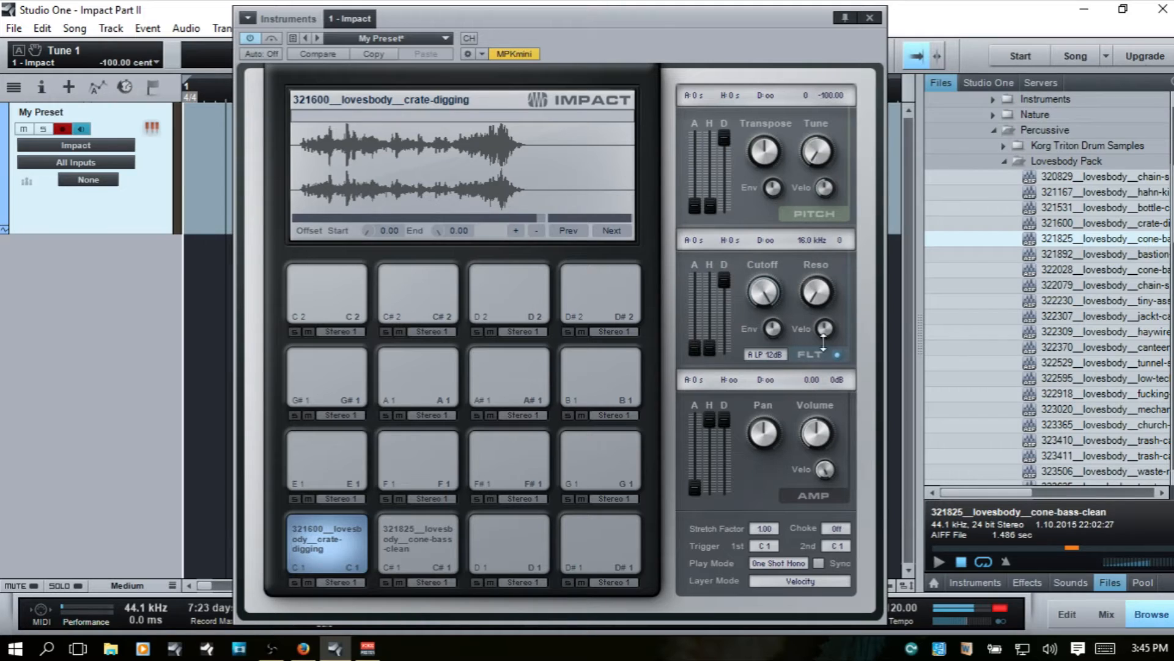
{"action": "double_click", "coordinate": [820, 157]}
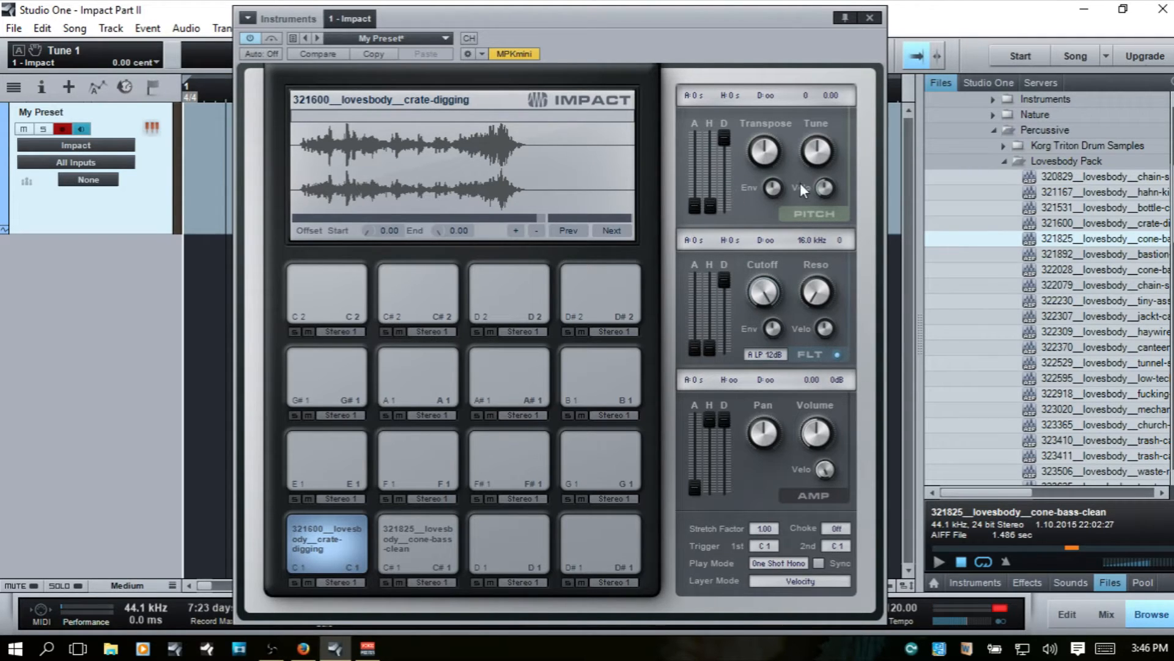
Try a pitch envelope on the crate-digging sample with a depth of -1200 cents and an attack of 1.7 s.
{"action": "left_click_drag", "start_coordinate": [775, 189], "coordinate": [790, 280]}
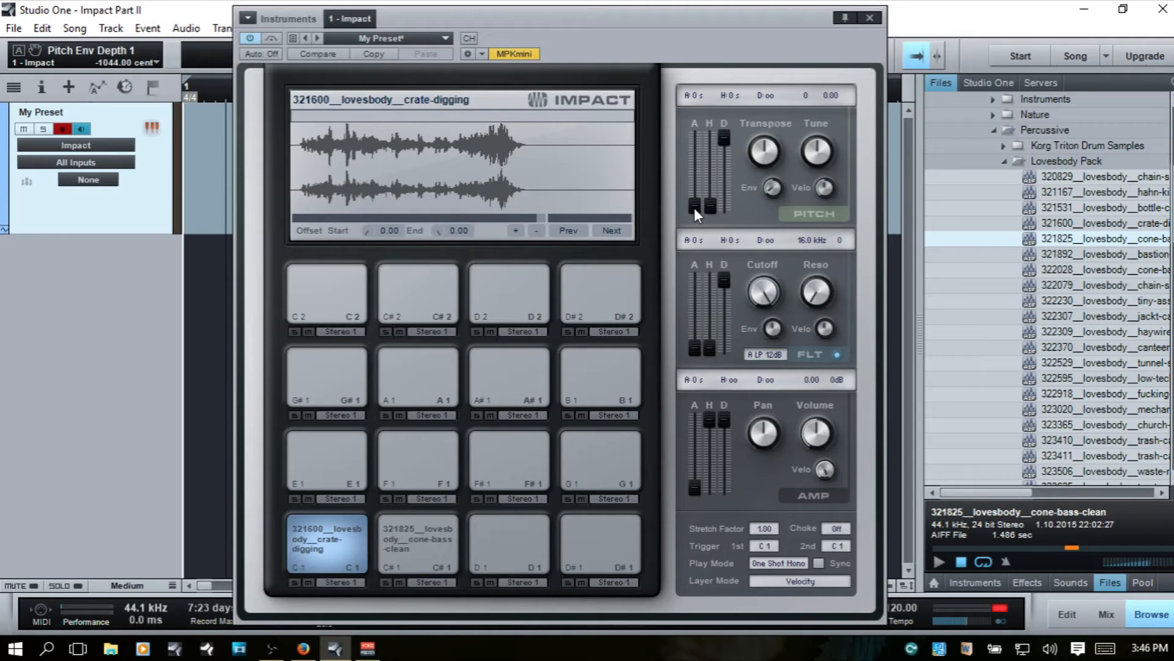
{"action": "left_click_drag", "start_coordinate": [774, 186], "coordinate": [781, 206]}
{"action": "left_click_drag", "start_coordinate": [696, 207], "coordinate": [699, 182]}
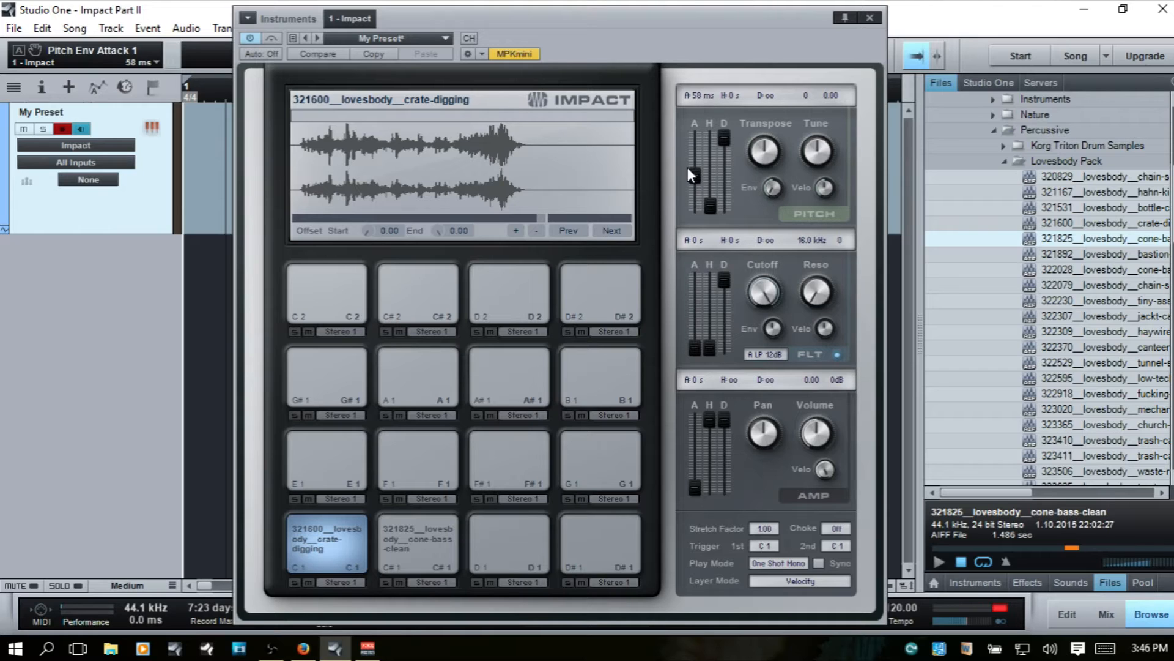
{"action": "left_click_drag", "start_coordinate": [696, 178], "coordinate": [699, 152]}
{"action": "left_click_drag", "start_coordinate": [773, 193], "coordinate": [772, 189]}
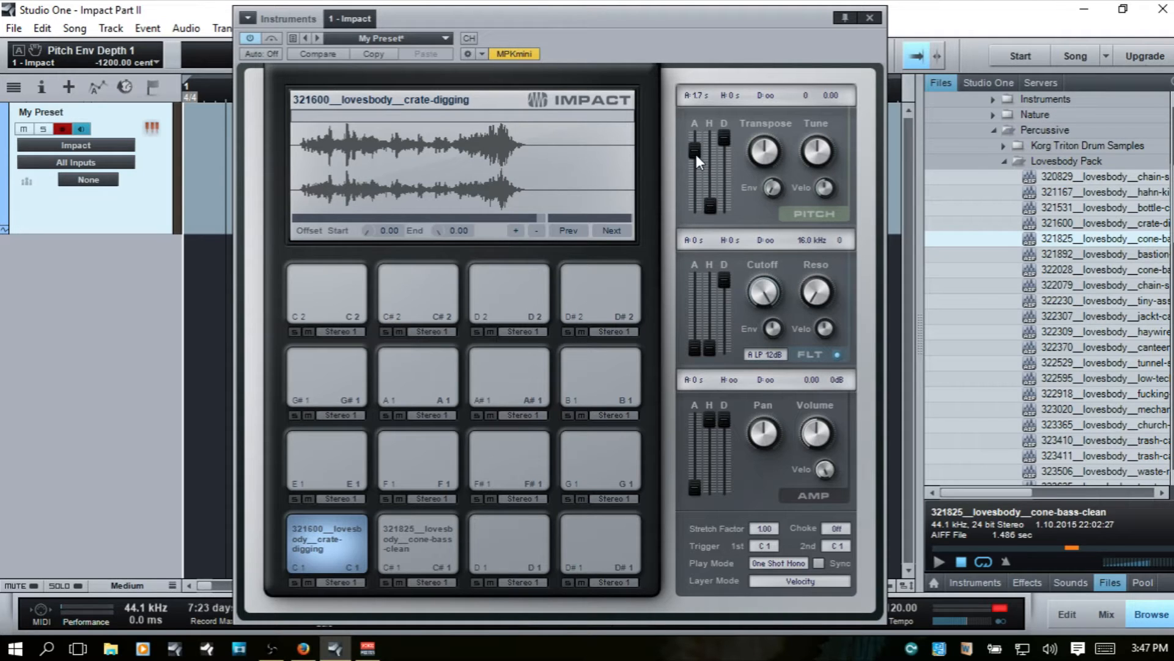
Try a pitch envelope attack of 2.5 s, and shorten it to 691 ms.
{"action": "left_click", "coordinate": [695, 152]}
{"action": "scroll", "coordinate": [694, 152], "scroll_direction": "up", "scroll_amount": 2}
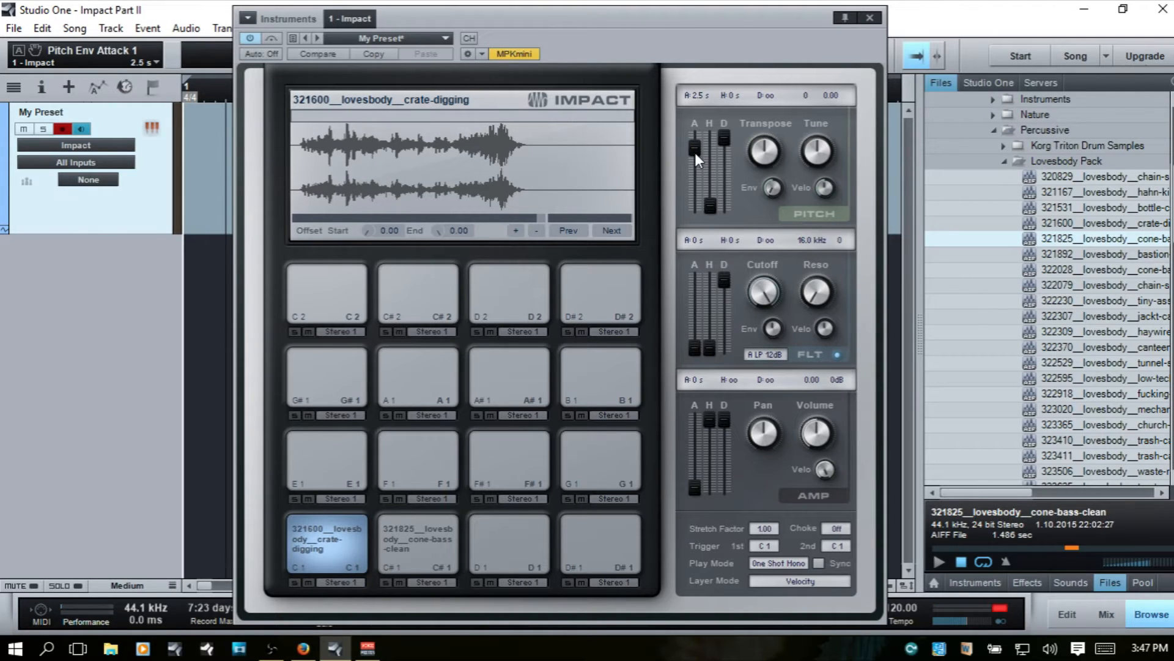
{"action": "scroll", "coordinate": [695, 153], "scroll_direction": "down", "scroll_amount": 3}
{"action": "scroll", "coordinate": [695, 152], "scroll_direction": "down", "scroll_amount": 3}
{"action": "scroll", "coordinate": [695, 153], "scroll_direction": "down", "scroll_amount": 1}
Raise the pitch envelope's hold to 172 ms and 396 ms, and set its decay to 3.4 s.
{"action": "scroll", "coordinate": [711, 206], "scroll_direction": "up", "scroll_amount": 4}
{"action": "scroll", "coordinate": [710, 201], "scroll_direction": "up", "scroll_amount": 4}
{"action": "scroll", "coordinate": [710, 200], "scroll_direction": "up", "scroll_amount": 4}
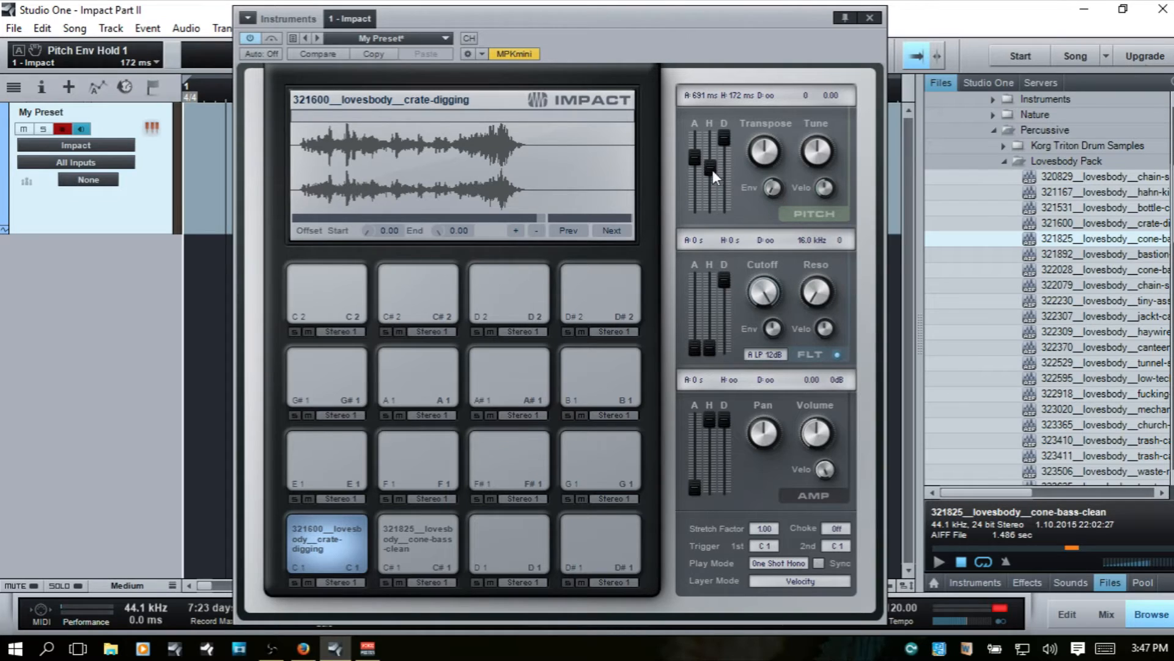
{"action": "scroll", "coordinate": [708, 171], "scroll_direction": "up", "scroll_amount": 2}
{"action": "scroll", "coordinate": [710, 171], "scroll_direction": "up", "scroll_amount": 1}
{"action": "scroll", "coordinate": [725, 146], "scroll_direction": "down", "scroll_amount": 2}
{"action": "scroll", "coordinate": [725, 148], "scroll_direction": "down", "scroll_amount": 1}
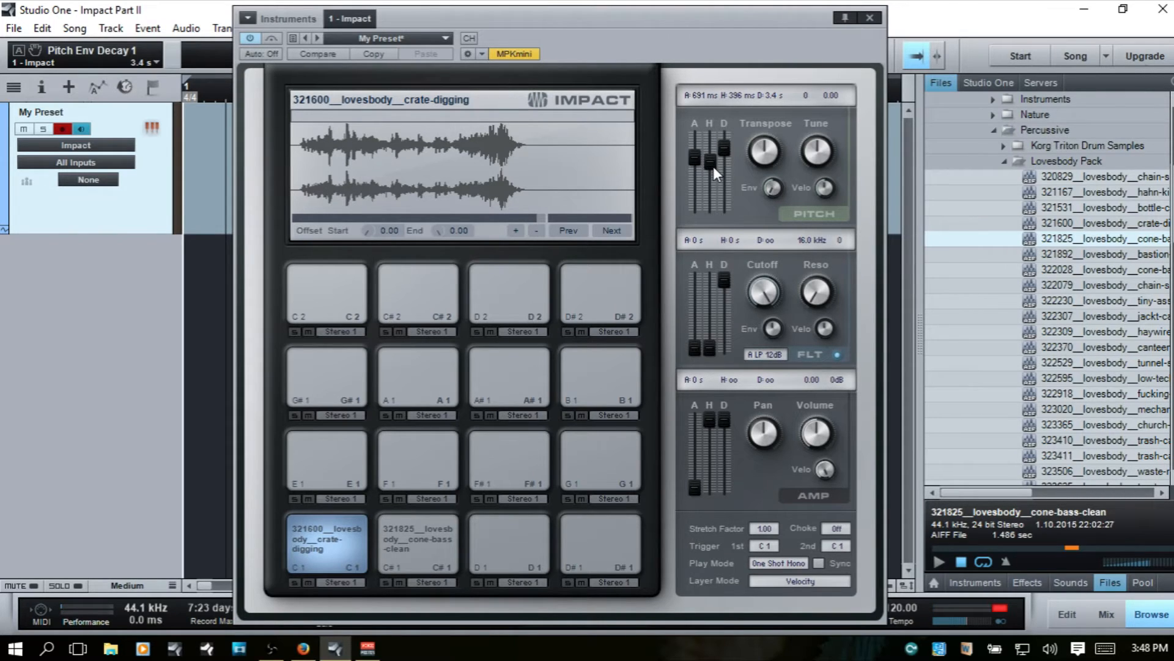
Lengthen the pitch envelope's hold to 1.1 s and shorten its decay to 814 ms.
{"action": "scroll", "coordinate": [713, 166], "scroll_direction": "up", "scroll_amount": 5}
{"action": "scroll", "coordinate": [714, 167], "scroll_direction": "up", "scroll_amount": 3}
{"action": "scroll", "coordinate": [726, 149], "scroll_direction": "down", "scroll_amount": 4}
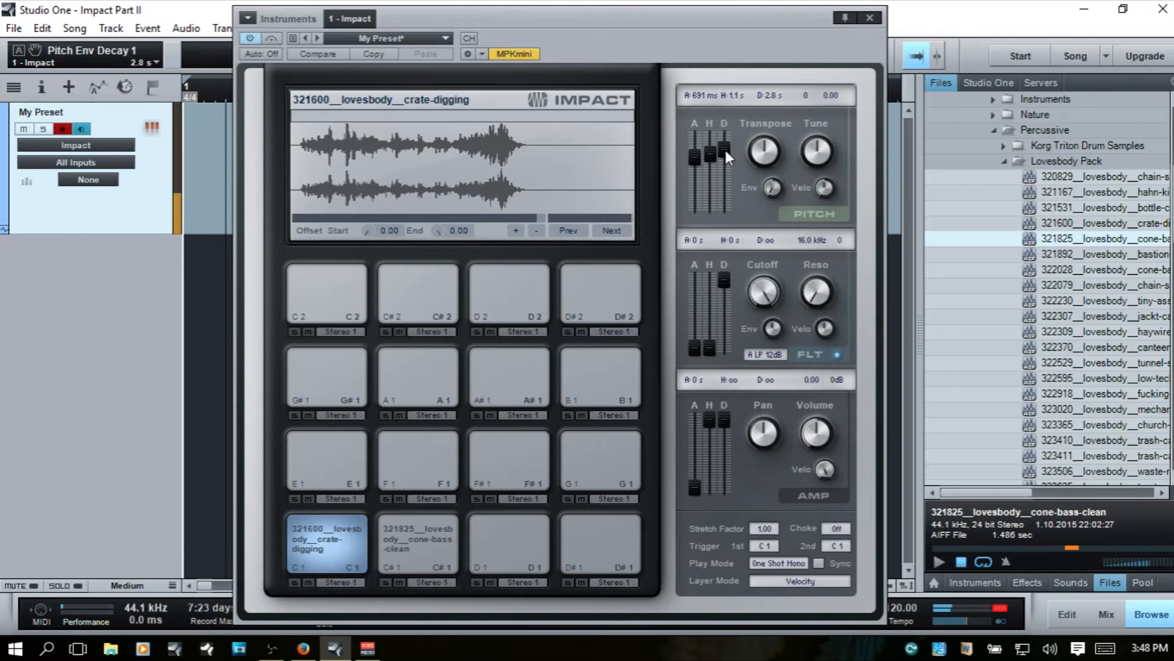
{"action": "scroll", "coordinate": [725, 150], "scroll_direction": "down", "scroll_amount": 2}
{"action": "left_click_drag", "start_coordinate": [727, 149], "coordinate": [726, 153]}
{"action": "left_click_drag", "start_coordinate": [725, 167], "coordinate": [723, 163]}
Try pitch envelope attacks of 228 ms, 1.7 s and 1.3 s, with the hold set to 831 ms.
{"action": "left_click_drag", "start_coordinate": [696, 156], "coordinate": [696, 161]}
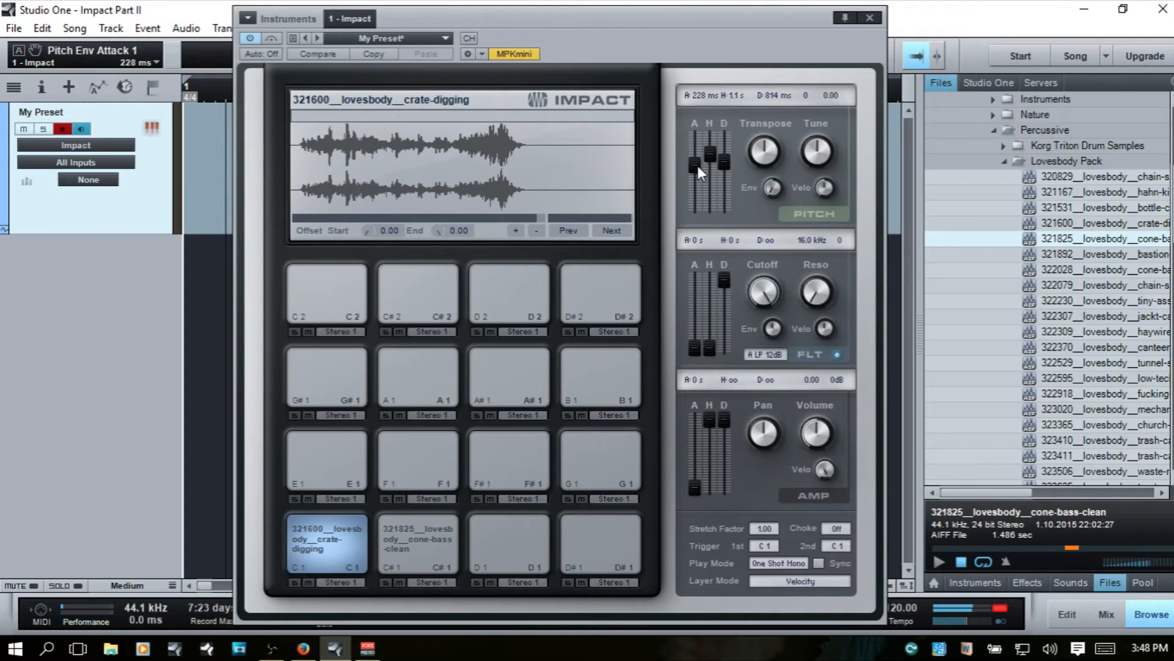
{"action": "scroll", "coordinate": [698, 166], "scroll_direction": "up", "scroll_amount": 4}
{"action": "scroll", "coordinate": [699, 167], "scroll_direction": "up", "scroll_amount": 2}
{"action": "scroll", "coordinate": [698, 167], "scroll_direction": "up", "scroll_amount": 2}
{"action": "scroll", "coordinate": [698, 166], "scroll_direction": "up", "scroll_amount": 3}
{"action": "left_click_drag", "start_coordinate": [713, 158], "coordinate": [714, 161]}
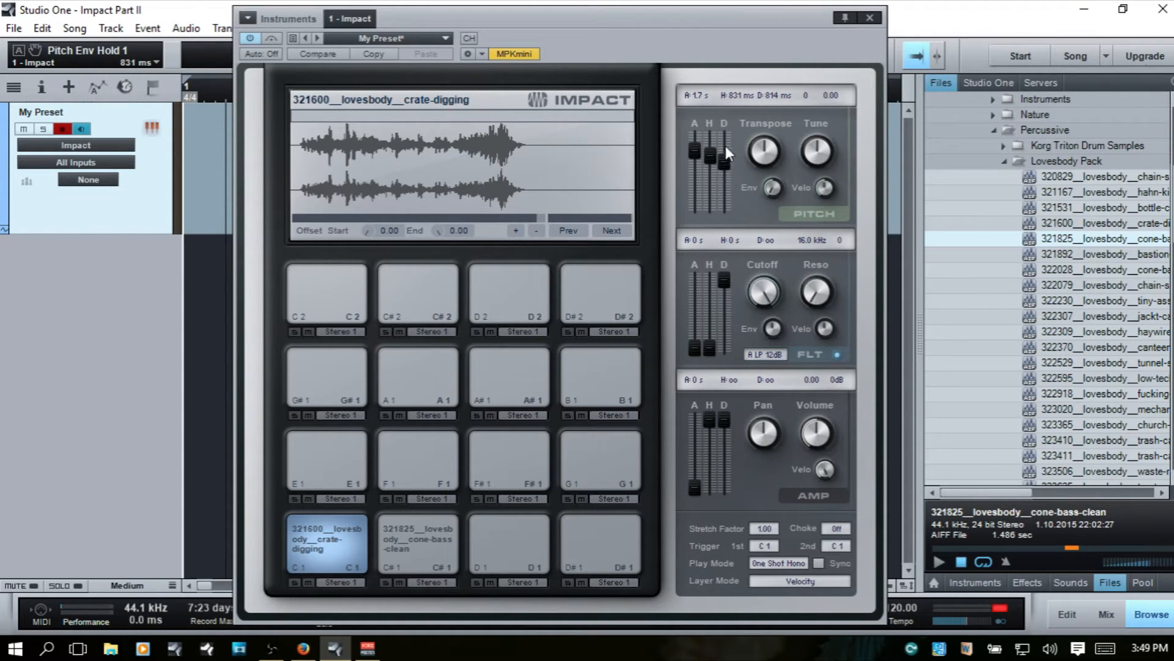
{"action": "scroll", "coordinate": [695, 156], "scroll_direction": "down", "scroll_amount": 1}
Try a positive pitch envelope depth of 996 cents with the decay shortened to 87 ms.
{"action": "left_click_drag", "start_coordinate": [773, 192], "coordinate": [767, 18]}
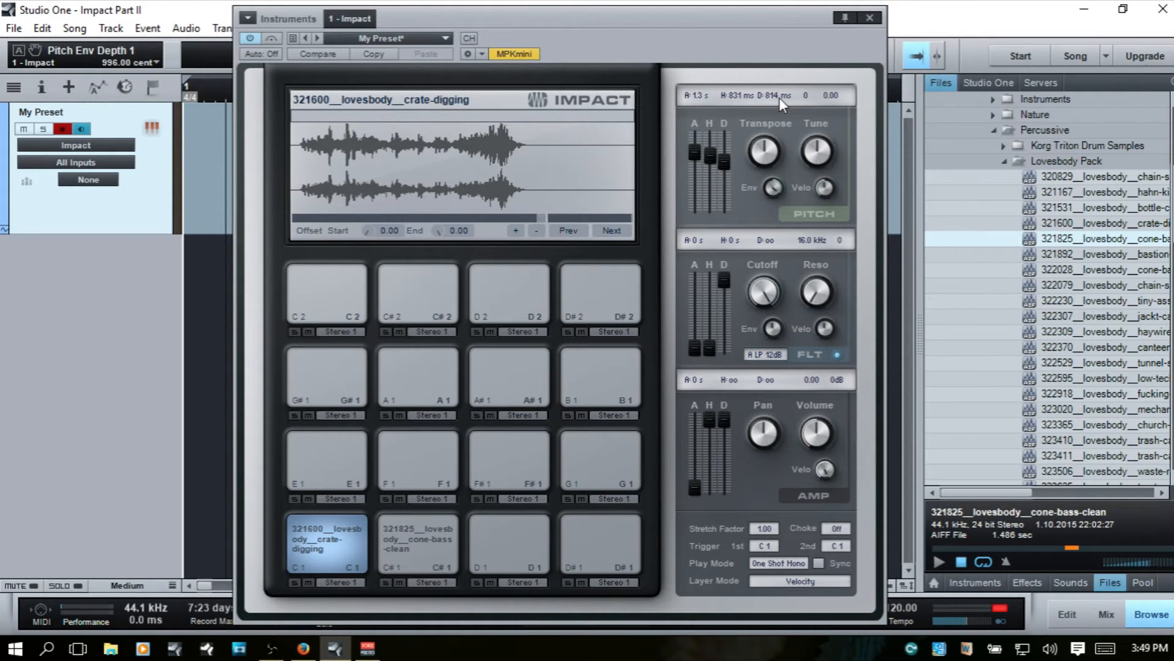
{"action": "scroll", "coordinate": [728, 169], "scroll_direction": "down", "scroll_amount": 5}
{"action": "scroll", "coordinate": [725, 168], "scroll_direction": "down", "scroll_amount": 1}
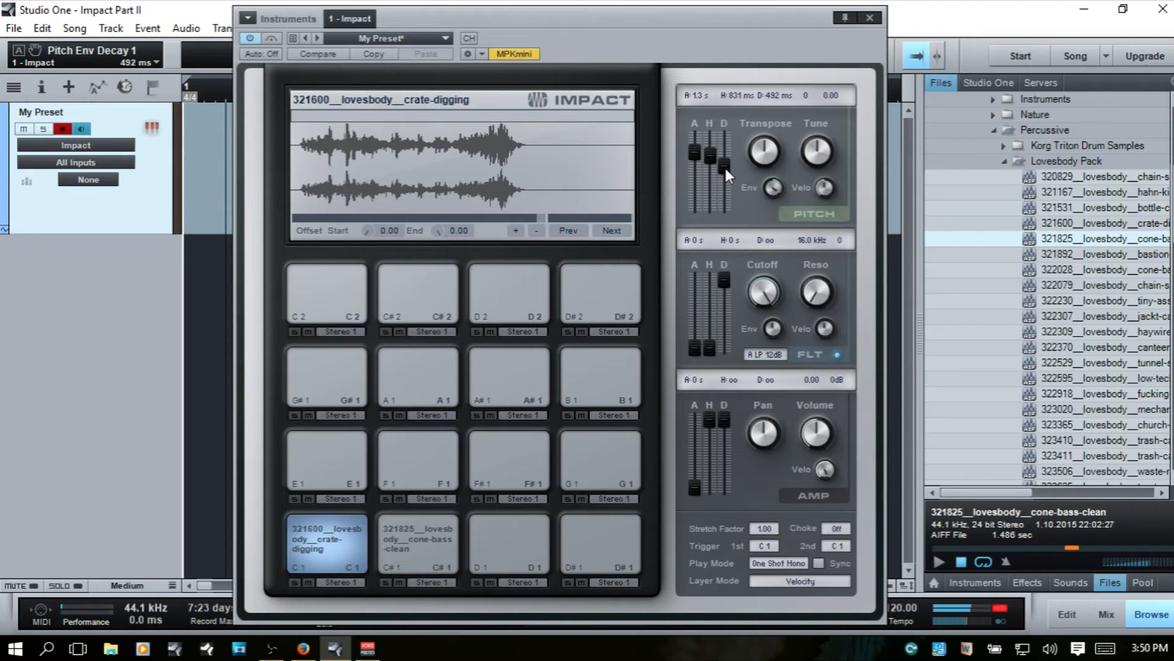
{"action": "scroll", "coordinate": [726, 168], "scroll_direction": "down", "scroll_amount": 4}
{"action": "scroll", "coordinate": [725, 169], "scroll_direction": "down", "scroll_amount": 1}
{"action": "scroll", "coordinate": [728, 179], "scroll_direction": "down", "scroll_amount": 1}
{"action": "scroll", "coordinate": [728, 178], "scroll_direction": "down", "scroll_amount": 1}
{"action": "scroll", "coordinate": [728, 179], "scroll_direction": "down", "scroll_amount": 3}
{"action": "scroll", "coordinate": [728, 180], "scroll_direction": "down", "scroll_amount": 2}
Adjust the pitch envelope to a 758 ms attack, 690 ms hold and 297 ms decay.
{"action": "scroll", "coordinate": [710, 157], "scroll_direction": "down", "scroll_amount": 2}
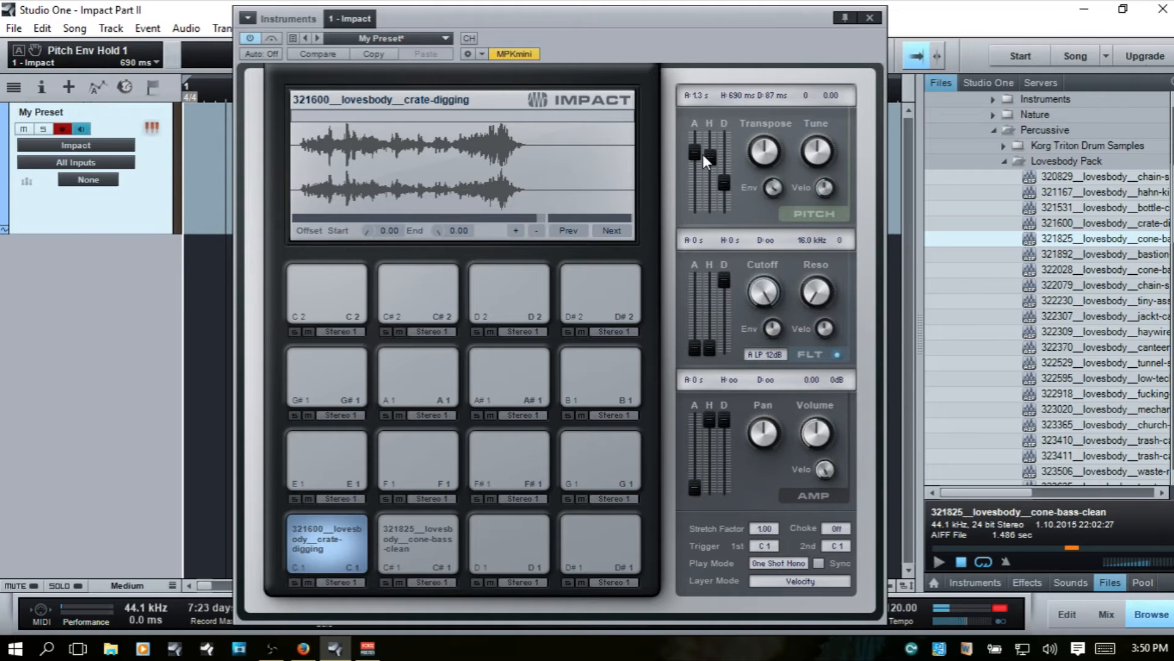
{"action": "scroll", "coordinate": [696, 158], "scroll_direction": "down", "scroll_amount": 2}
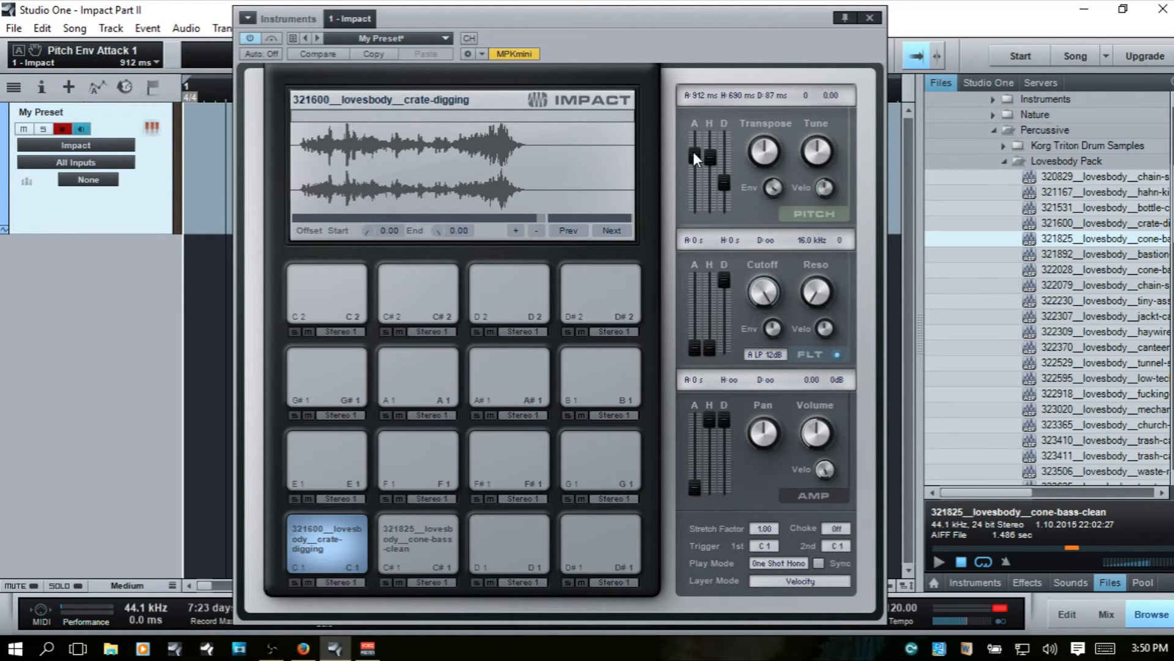
{"action": "scroll", "coordinate": [696, 158], "scroll_direction": "down", "scroll_amount": 1}
{"action": "scroll", "coordinate": [726, 182], "scroll_direction": "up", "scroll_amount": 3}
{"action": "scroll", "coordinate": [725, 184], "scroll_direction": "up", "scroll_amount": 2}
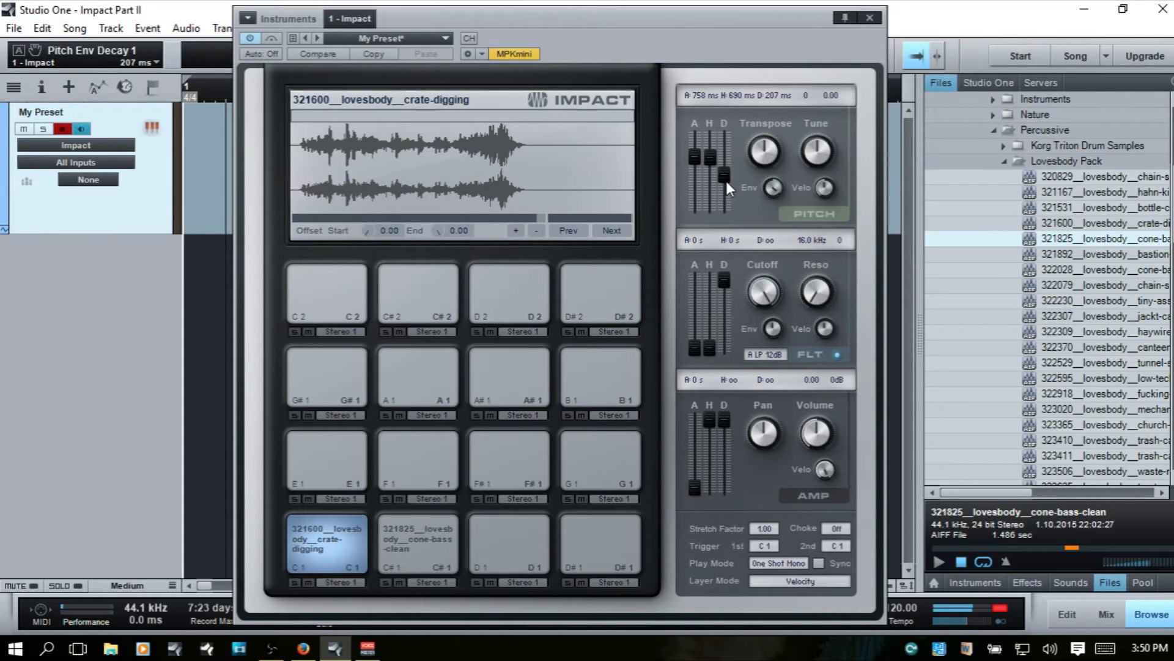
{"action": "scroll", "coordinate": [726, 182], "scroll_direction": "up", "scroll_amount": 3}
Shorten the pitch envelope's attack and hold to 435 ms each and its decay to 75 ms.
{"action": "scroll", "coordinate": [696, 164], "scroll_direction": "down", "scroll_amount": 3}
{"action": "scroll", "coordinate": [695, 164], "scroll_direction": "down", "scroll_amount": 2}
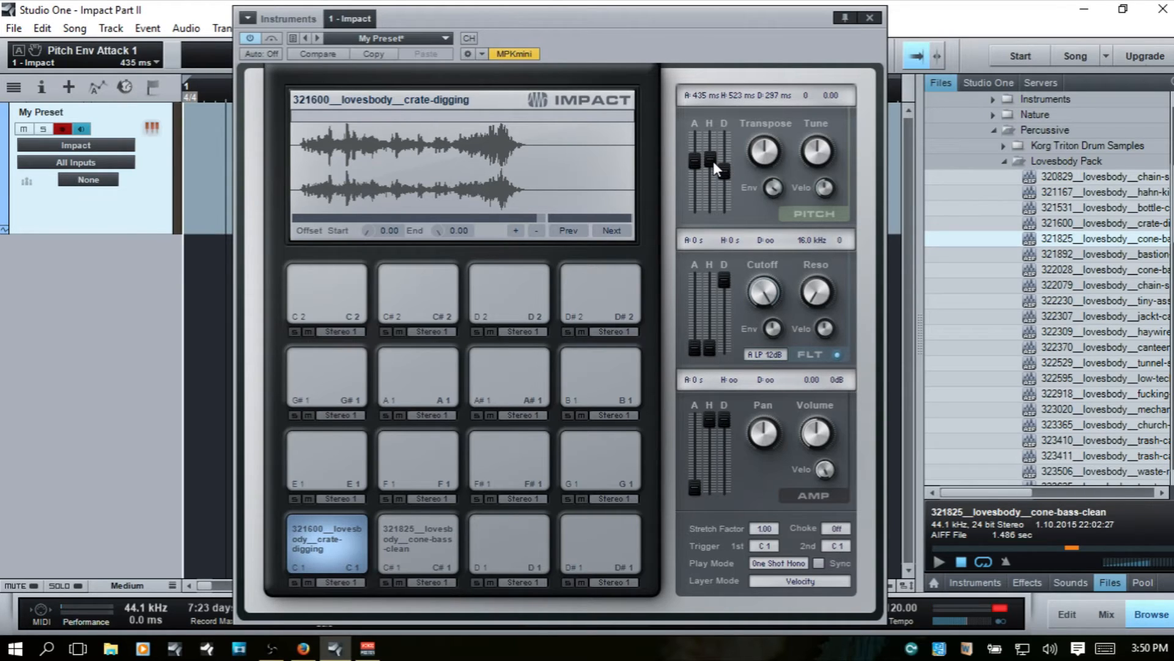
{"action": "scroll", "coordinate": [711, 161], "scroll_direction": "down", "scroll_amount": 2}
{"action": "scroll", "coordinate": [723, 169], "scroll_direction": "down", "scroll_amount": 1}
{"action": "scroll", "coordinate": [723, 169], "scroll_direction": "down", "scroll_amount": 5}
{"action": "scroll", "coordinate": [723, 169], "scroll_direction": "down", "scroll_amount": 1}
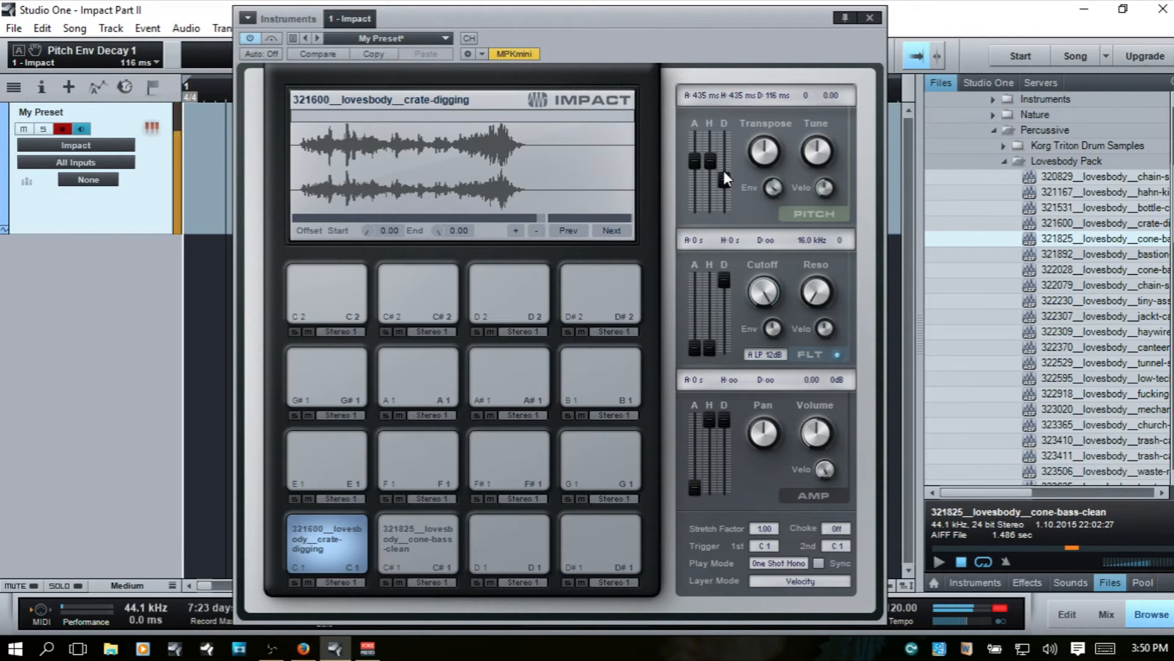
{"action": "left_click_drag", "start_coordinate": [724, 169], "coordinate": [727, 178]}
{"action": "scroll", "coordinate": [728, 177], "scroll_direction": "down", "scroll_amount": 1}
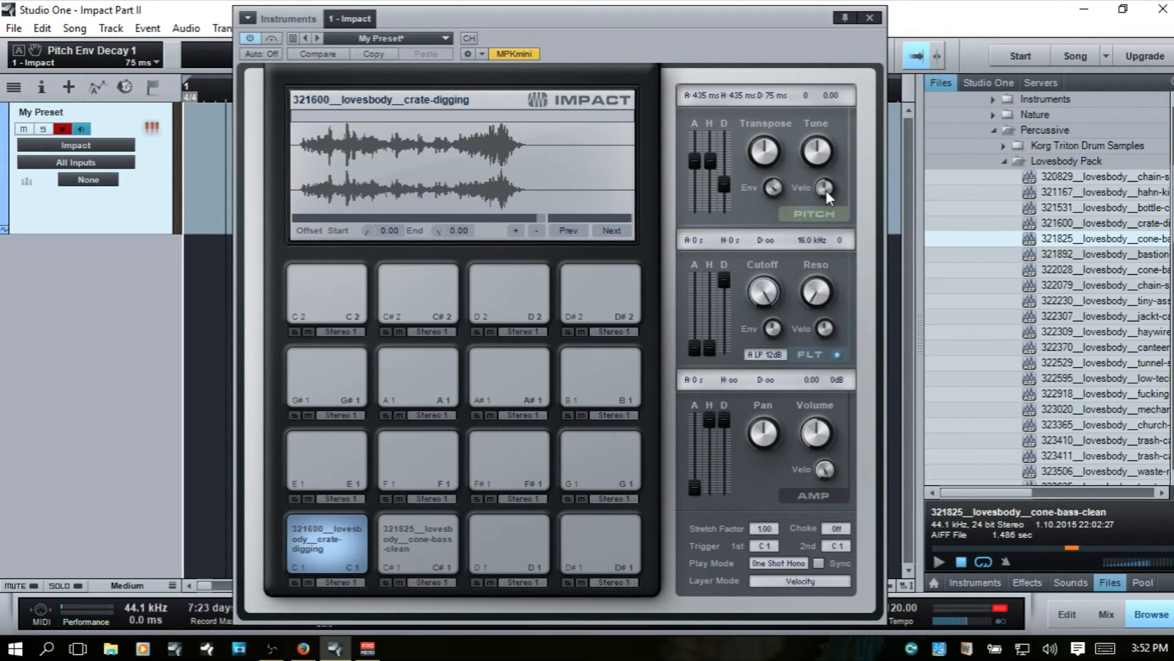
Reset the pitch envelope to 0 s attack, 0 s hold, infinite decay and zero depth.
{"action": "left_click", "coordinate": [695, 162], "text": "ctrl"}
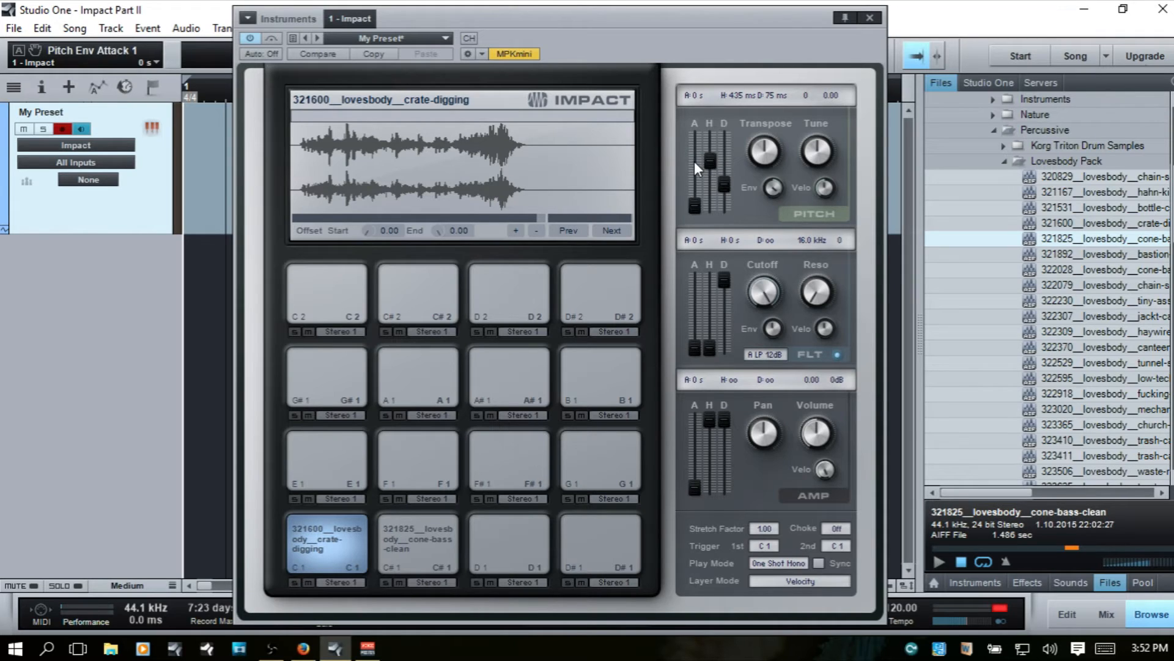
{"action": "left_click", "coordinate": [710, 163], "text": "ctrl"}
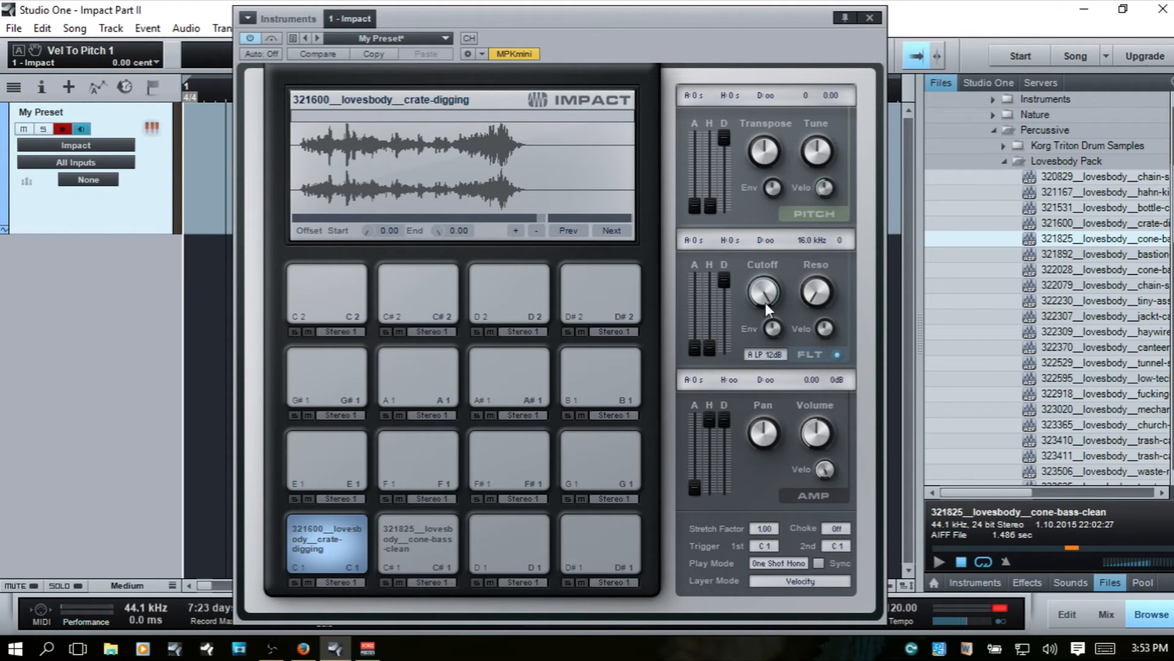
Review the available filter types, keep A LP 12dB, and try cutoffs of 539, 90, 2145 and 3545 Hz.
{"action": "left_click", "coordinate": [768, 356]}
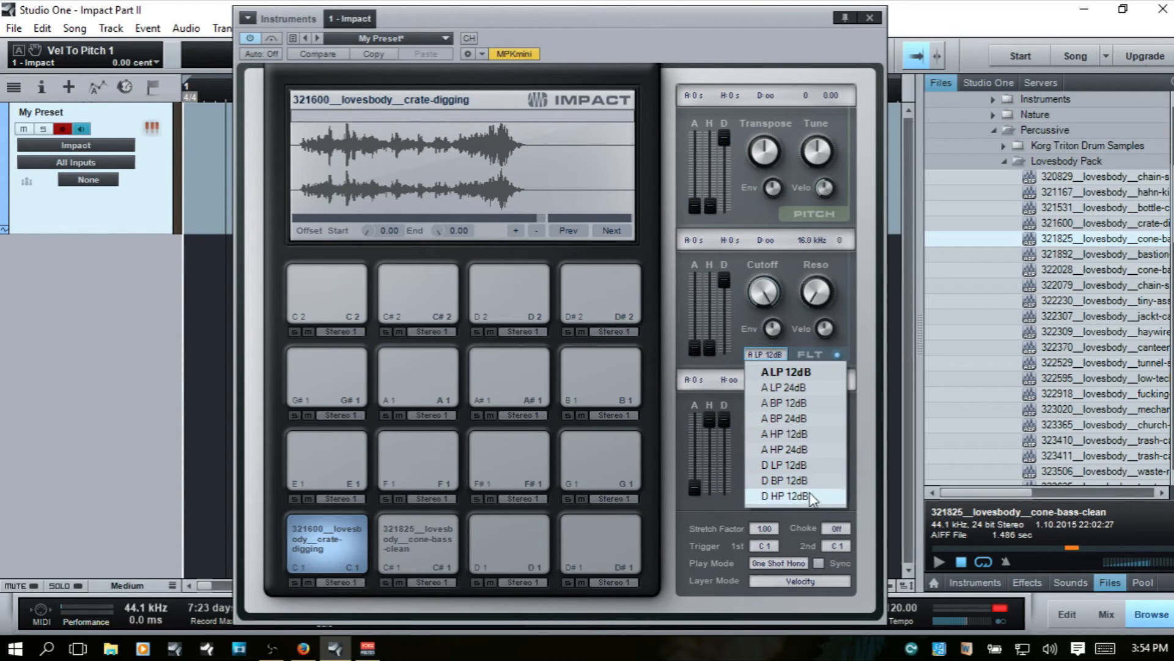
{"action": "left_click", "coordinate": [798, 311]}
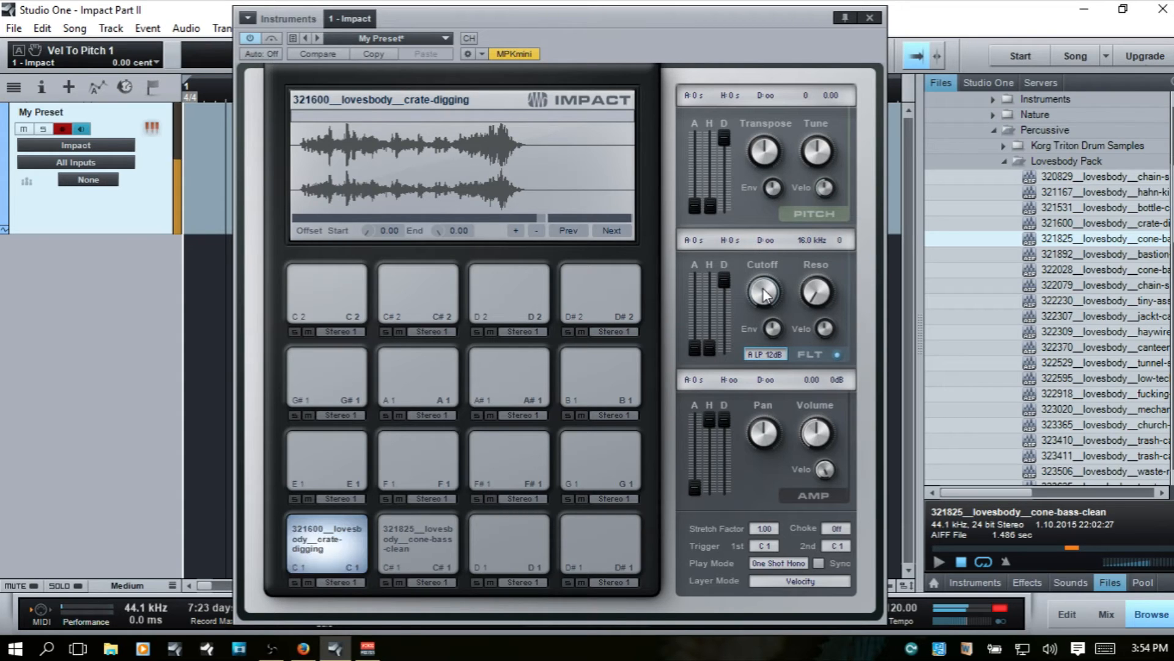
{"action": "left_click_drag", "start_coordinate": [765, 294], "coordinate": [762, 391]}
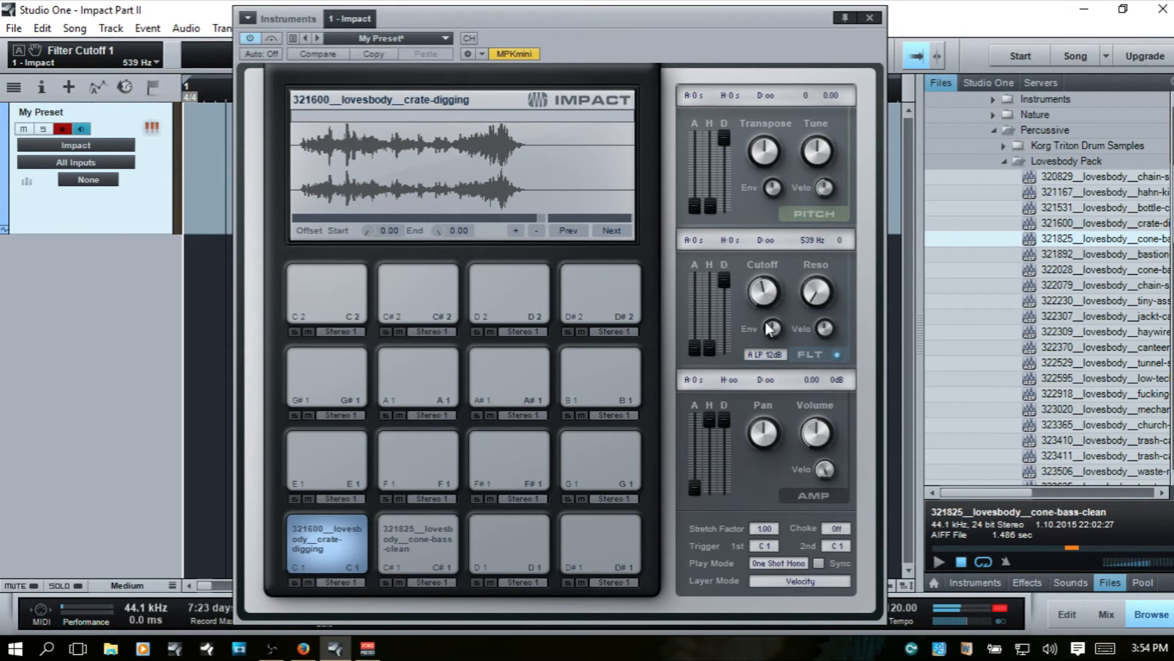
{"action": "left_click_drag", "start_coordinate": [764, 299], "coordinate": [772, 346]}
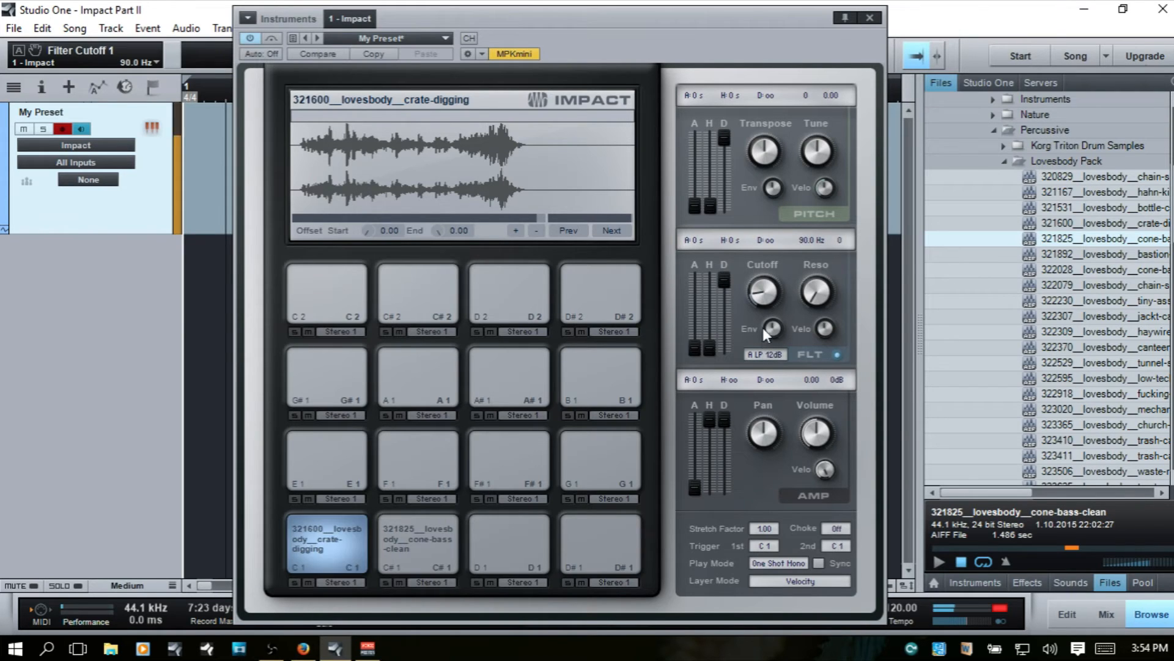
{"action": "left_click_drag", "start_coordinate": [764, 300], "coordinate": [767, 207]}
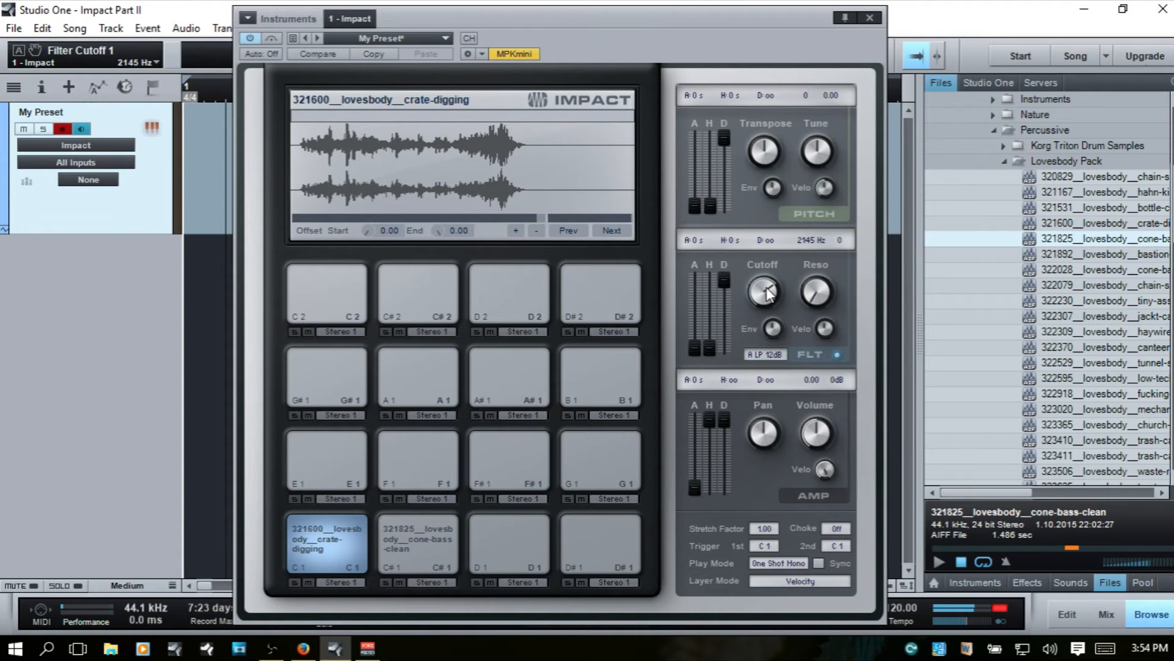
{"action": "left_click_drag", "start_coordinate": [768, 297], "coordinate": [768, 294]}
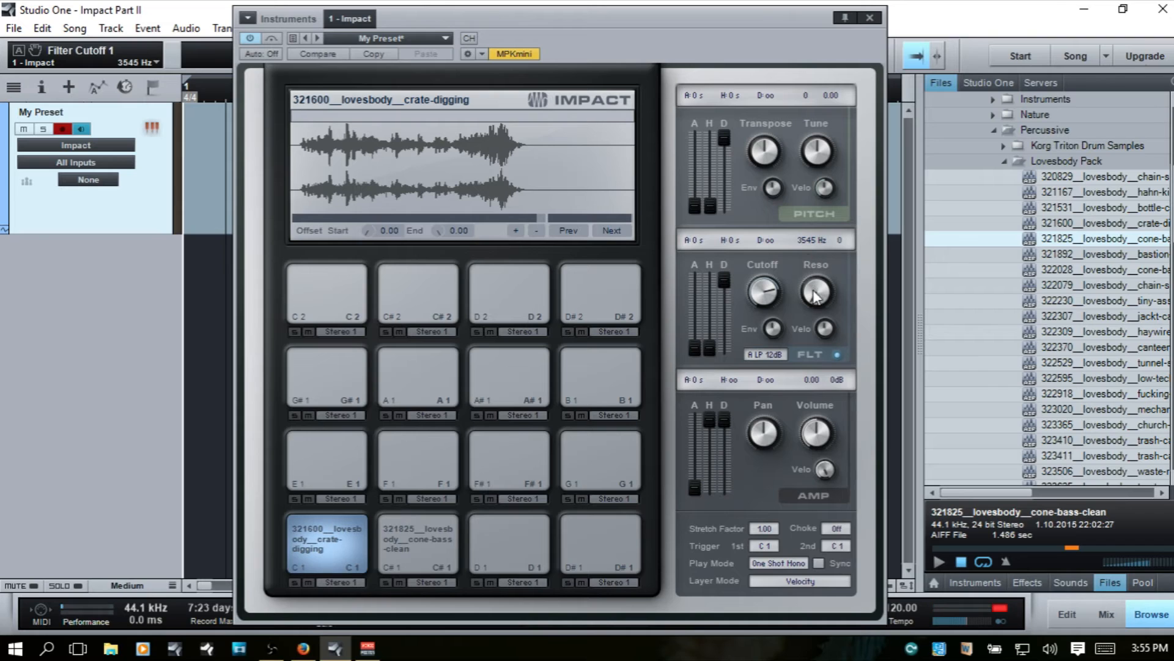
Try low-pass filter resonances of 73, 92 and 100 while varying the cutoff between 6238, 347, 539 and 1567 Hz.
{"action": "left_click_drag", "start_coordinate": [812, 263], "coordinate": [762, 283]}
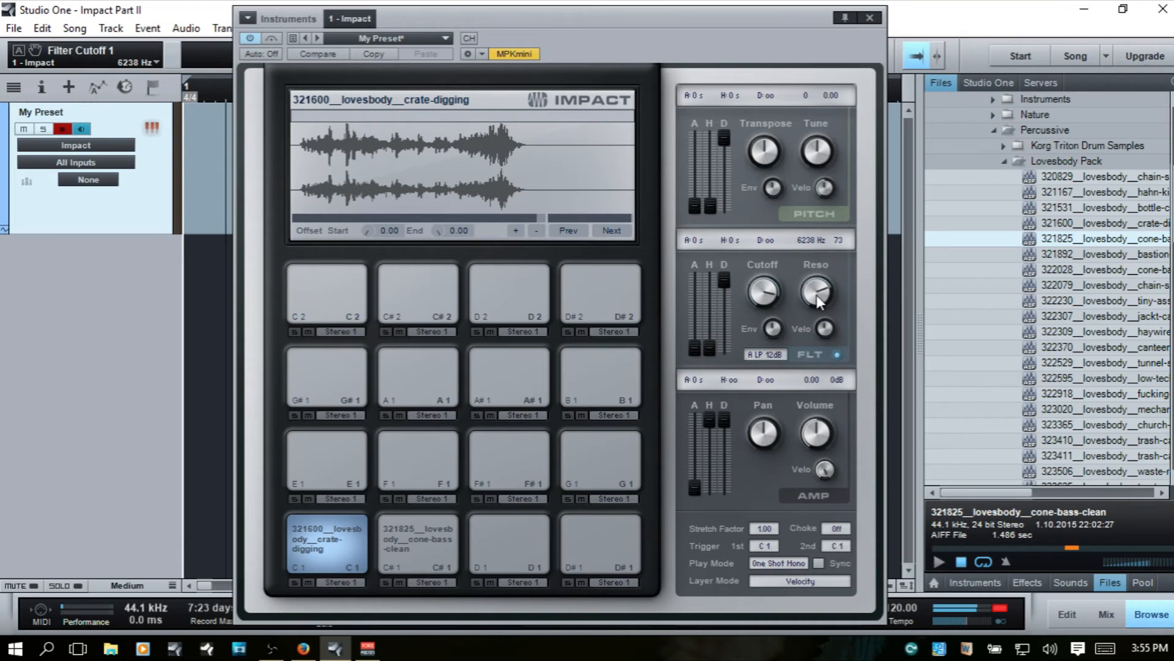
{"action": "left_click_drag", "start_coordinate": [816, 294], "coordinate": [765, 376]}
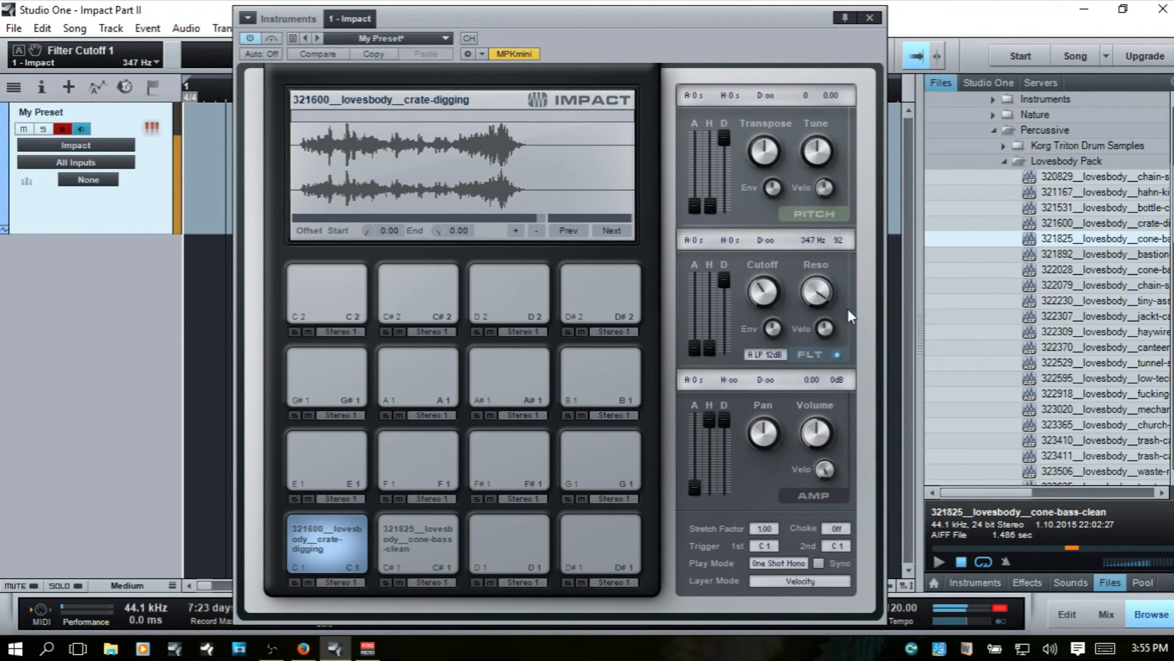
{"action": "left_click_drag", "start_coordinate": [814, 293], "coordinate": [812, 250]}
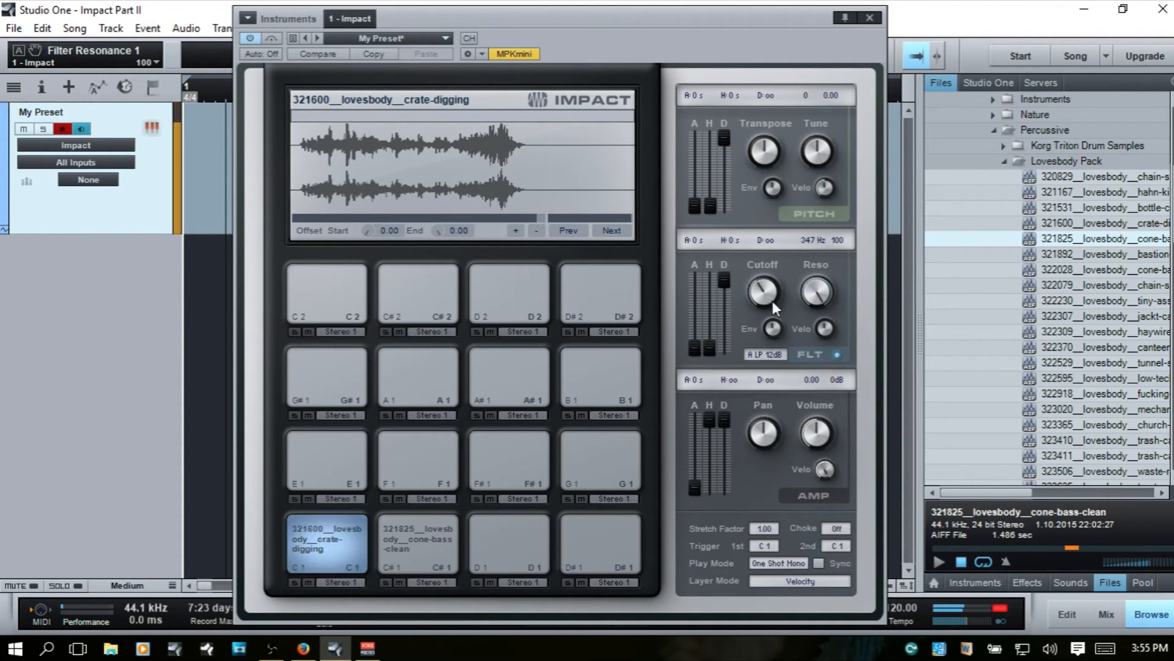
{"action": "left_click_drag", "start_coordinate": [764, 299], "coordinate": [764, 286]}
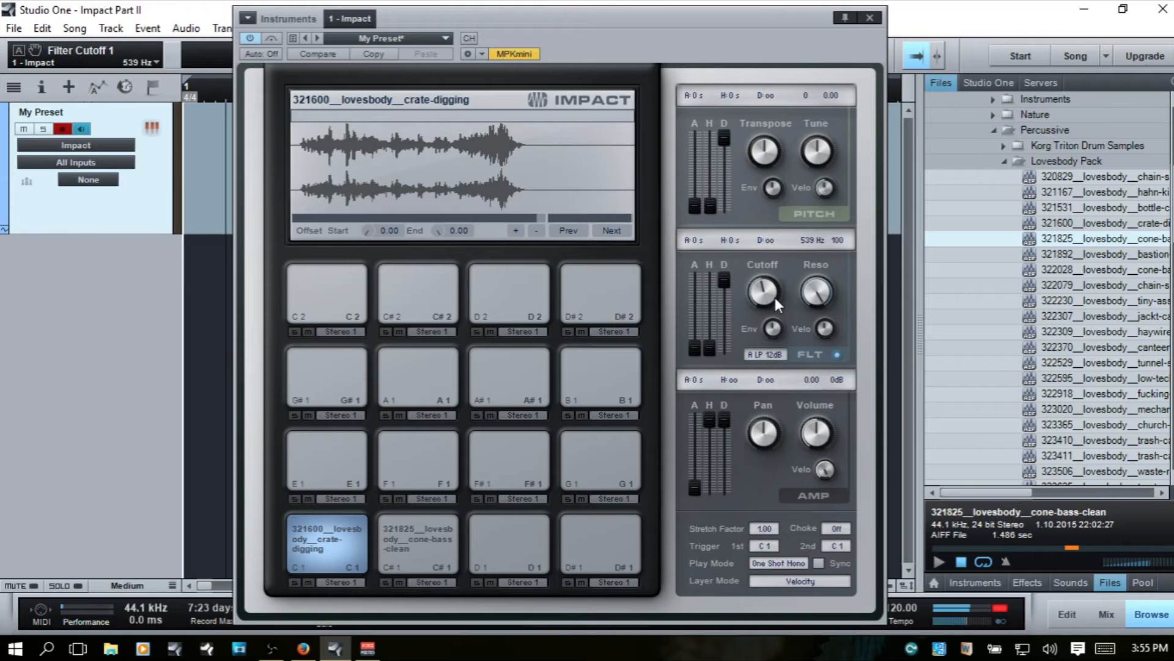
{"action": "left_click_drag", "start_coordinate": [776, 297], "coordinate": [767, 264]}
Switch the filter type to A HP 24dB, with the resonance at 27 and the cutoff at 574 Hz.
{"action": "left_click", "coordinate": [765, 356]}
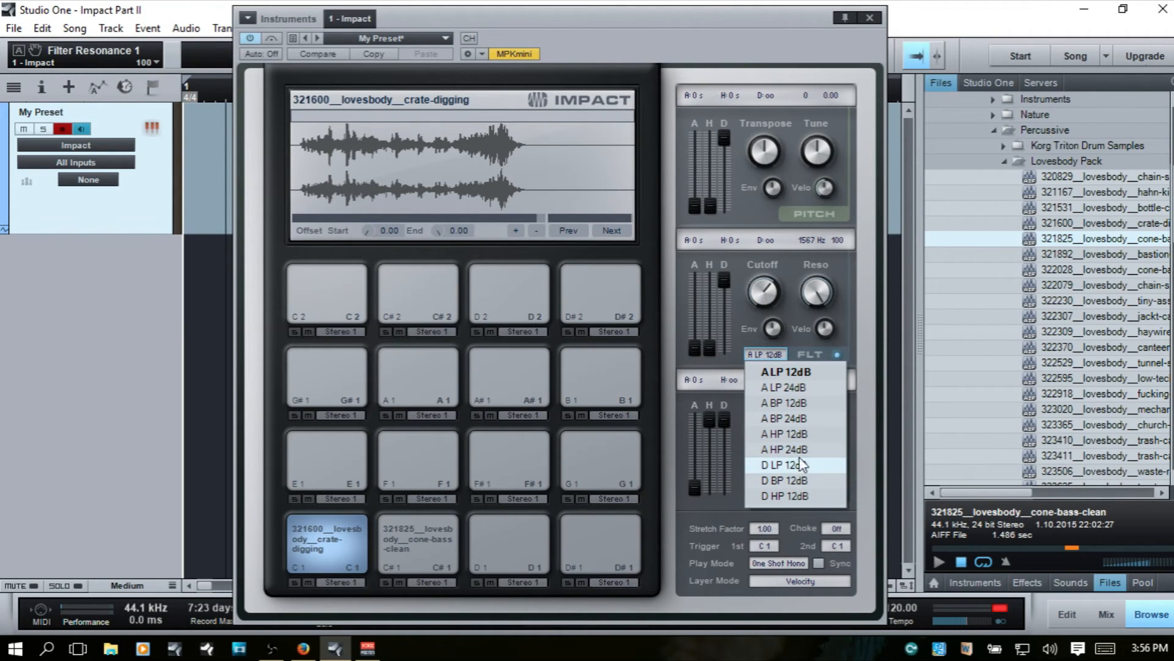
{"action": "left_click", "coordinate": [820, 449]}
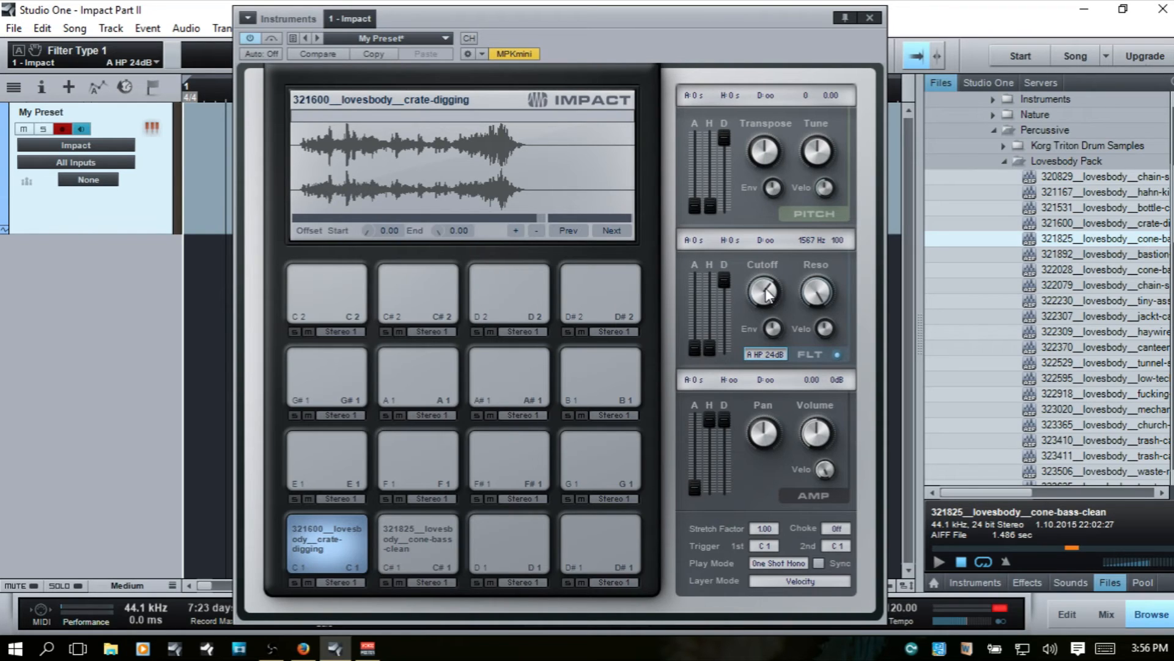
{"action": "left_click_drag", "start_coordinate": [816, 288], "coordinate": [811, 386]}
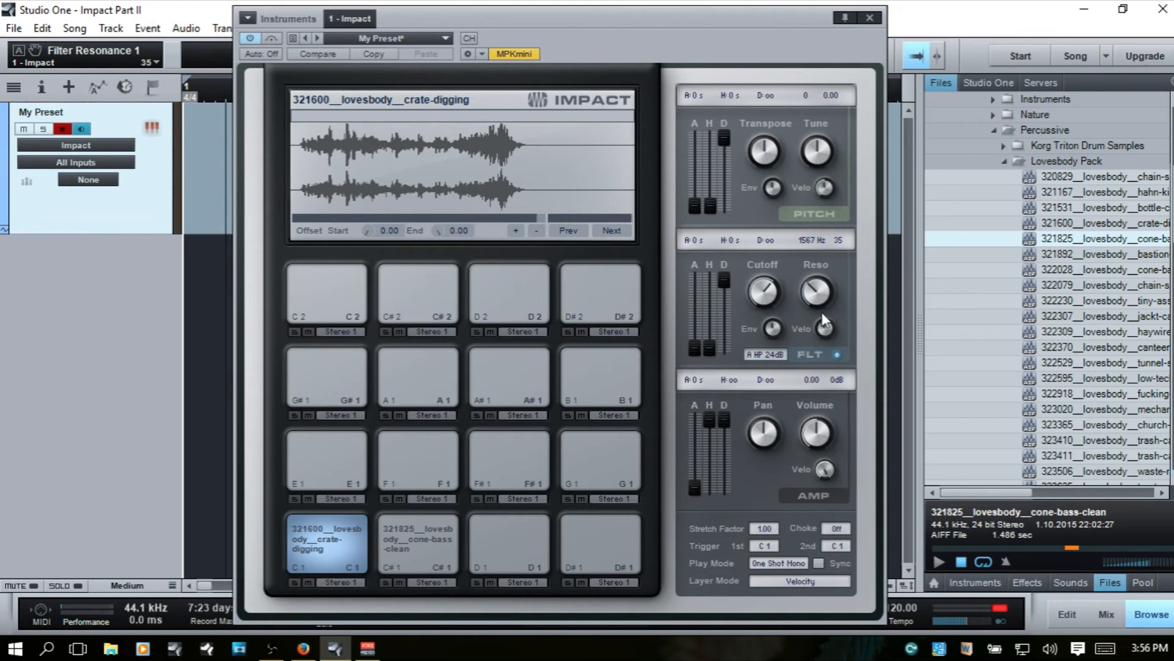
{"action": "left_click_drag", "start_coordinate": [820, 301], "coordinate": [817, 316]}
{"action": "left_click_drag", "start_coordinate": [764, 289], "coordinate": [765, 315]}
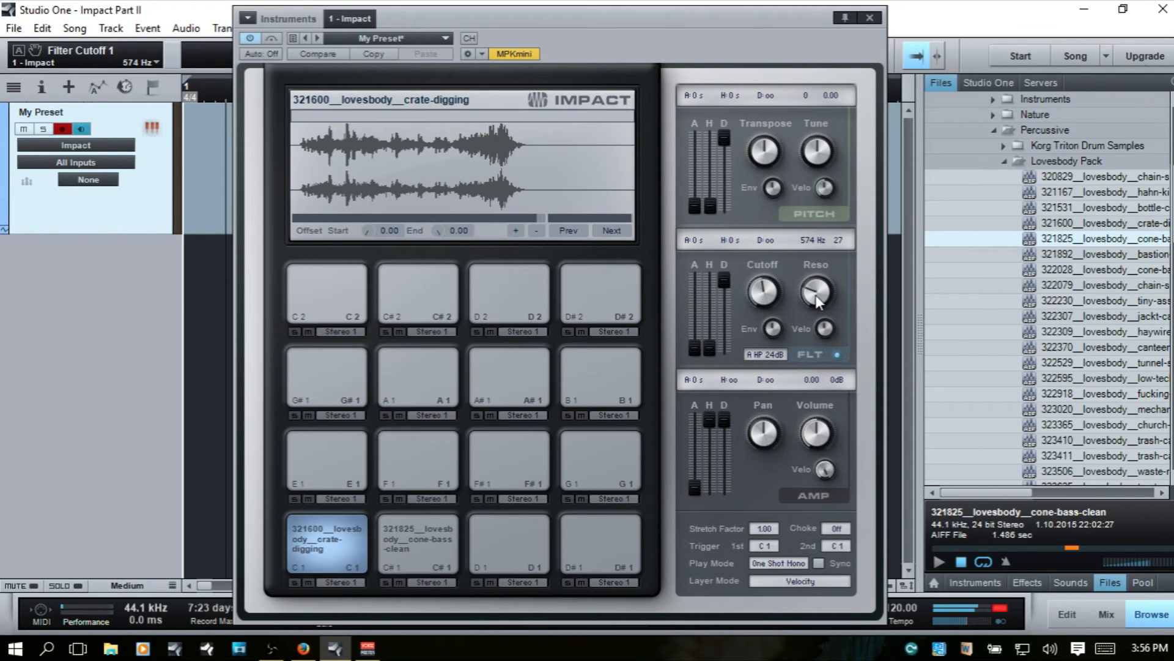
Try high-pass filter resonances of 47, 75, 100, 5 and 42 while varying the cutoff between 574, 1382 and 761 Hz.
{"action": "left_click_drag", "start_coordinate": [817, 299], "coordinate": [815, 257]}
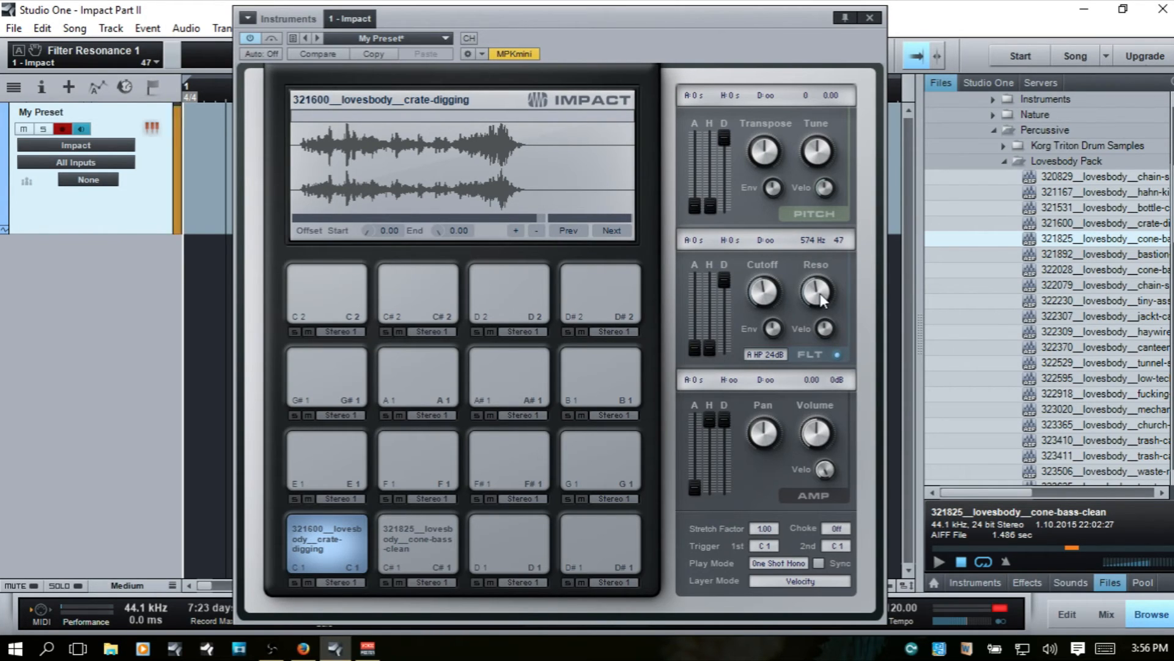
{"action": "left_click_drag", "start_coordinate": [820, 292], "coordinate": [821, 245]}
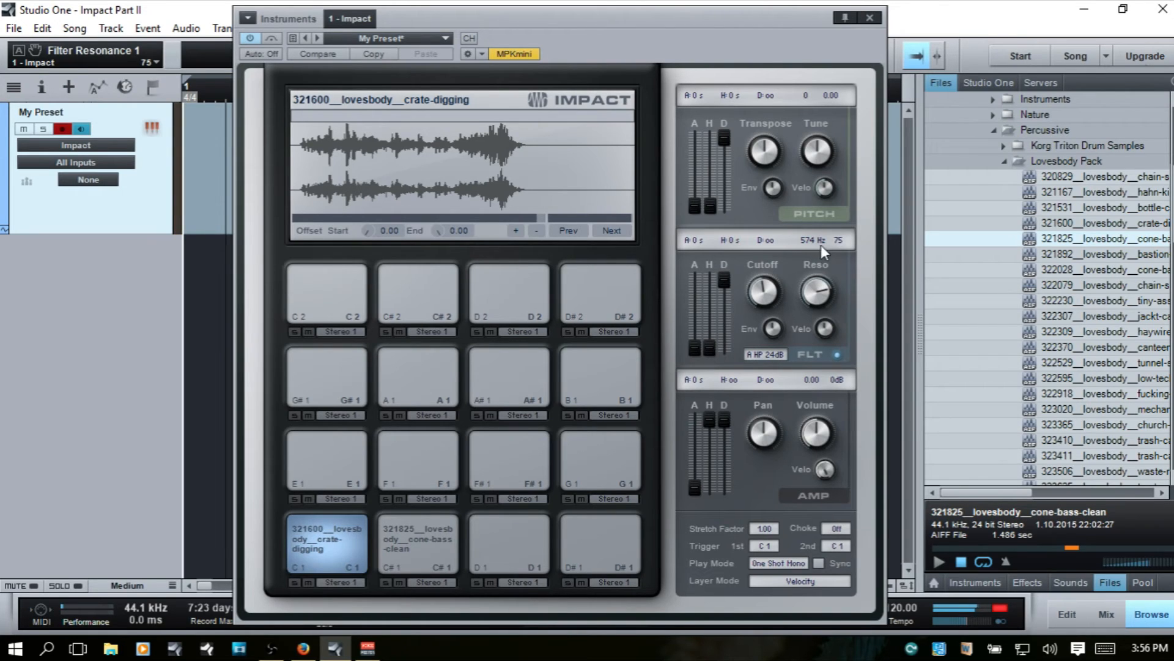
{"action": "left_click_drag", "start_coordinate": [815, 291], "coordinate": [820, 231]}
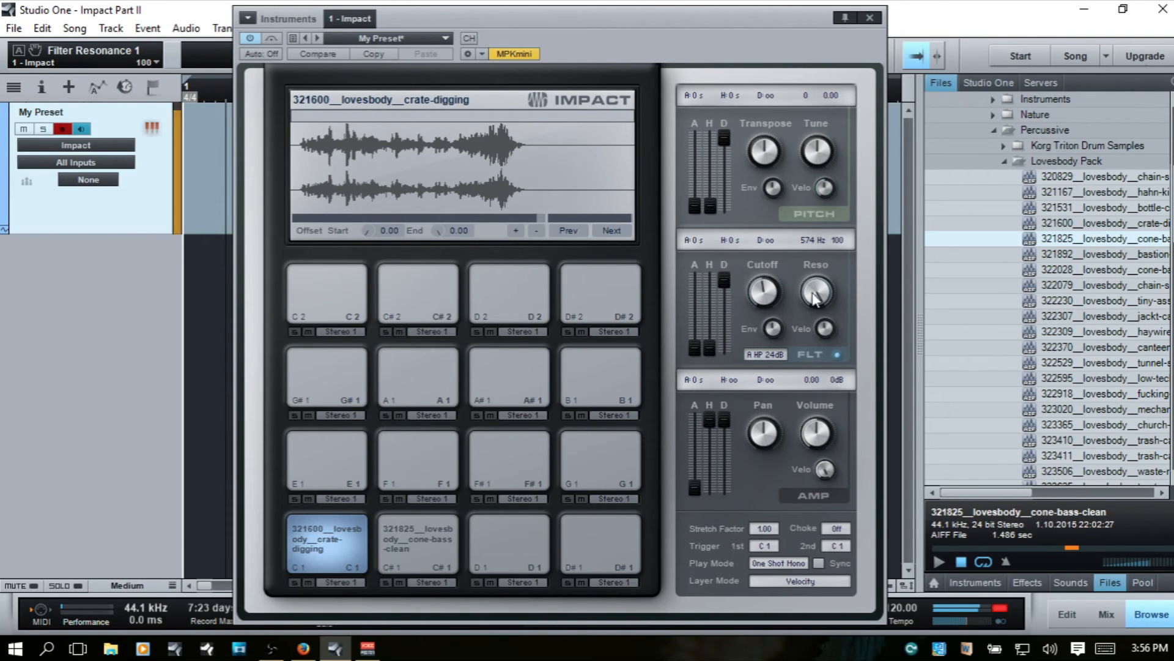
{"action": "left_click_drag", "start_coordinate": [765, 292], "coordinate": [767, 266]}
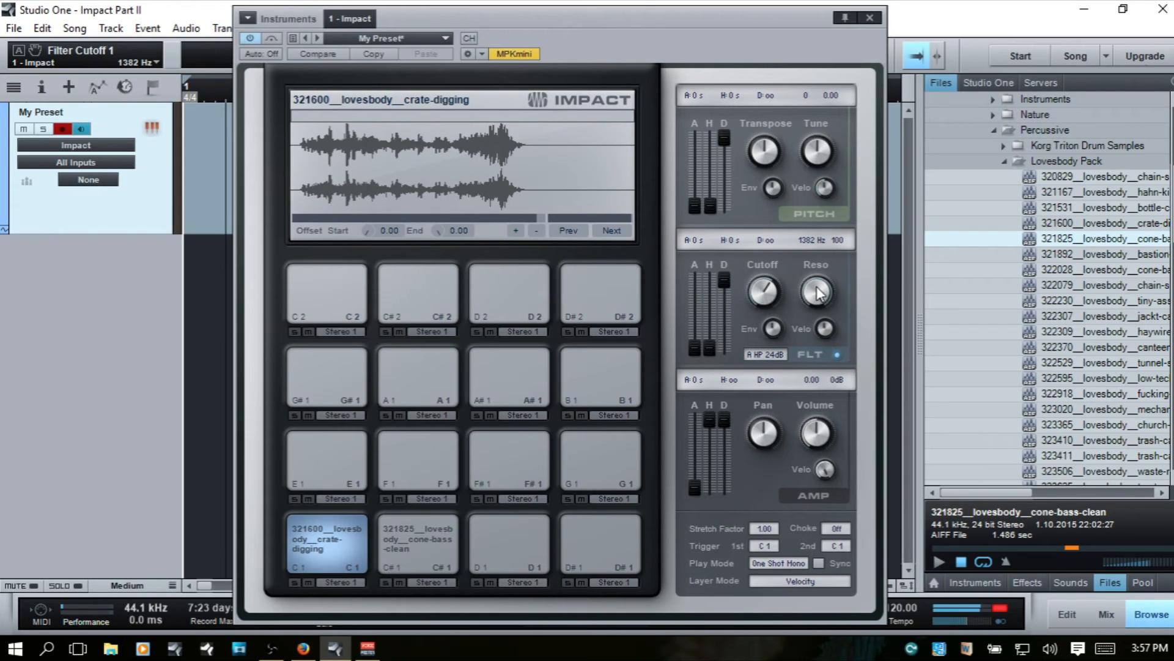
{"action": "left_click_drag", "start_coordinate": [819, 294], "coordinate": [823, 464]}
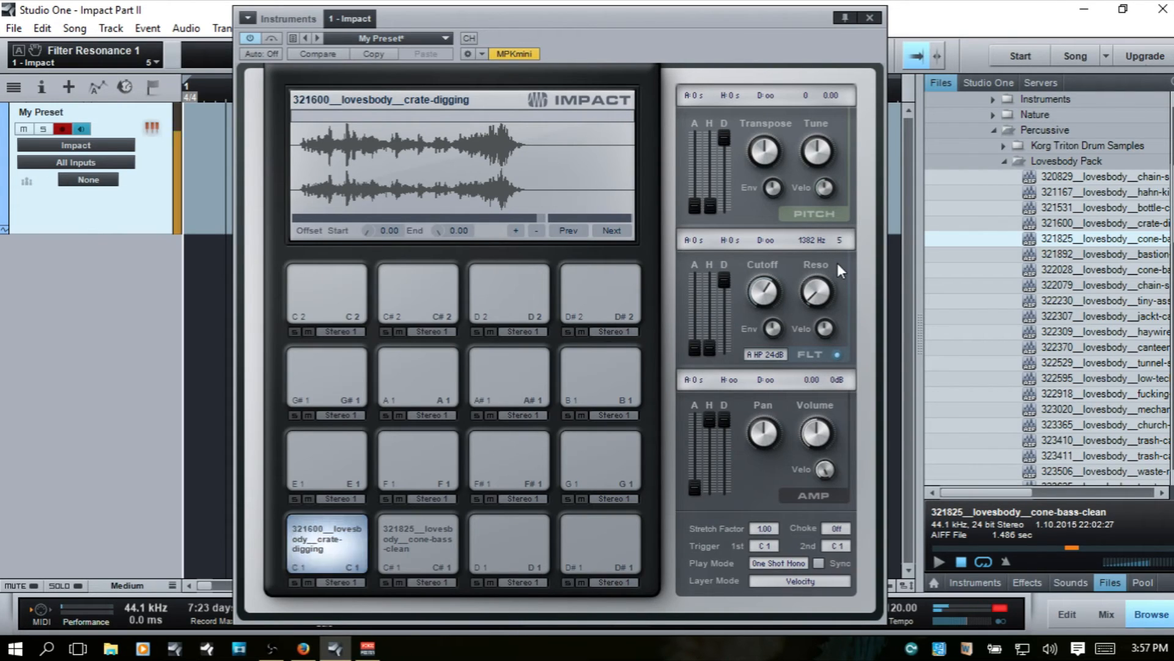
{"action": "double_click", "coordinate": [818, 297]}
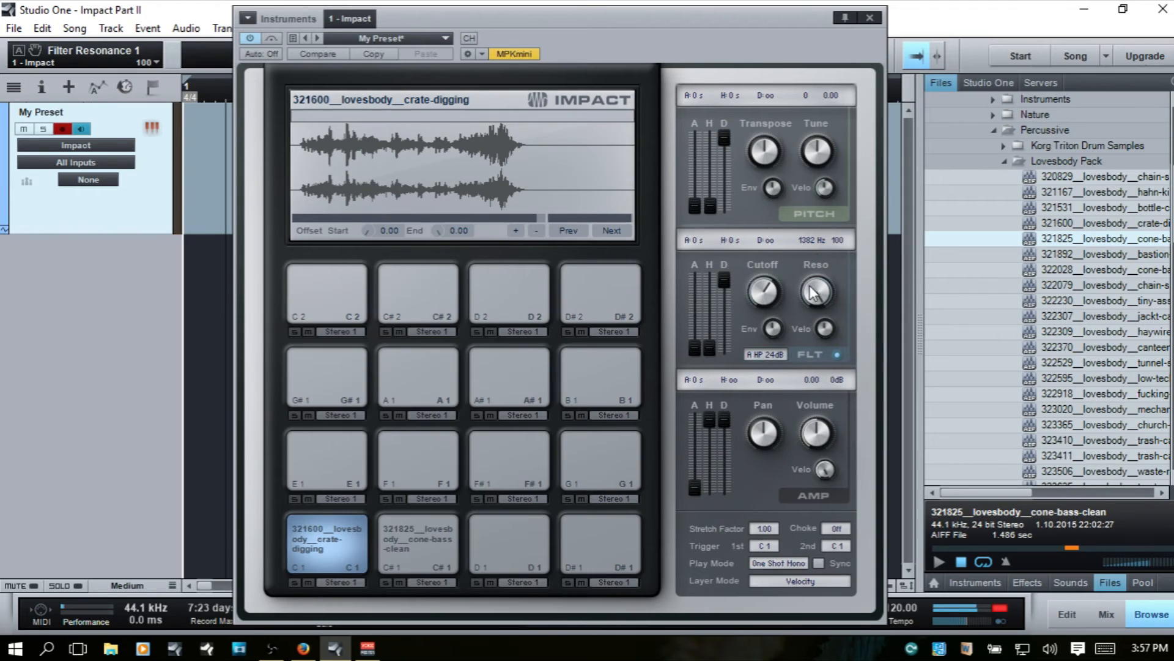
{"action": "left_click_drag", "start_coordinate": [815, 295], "coordinate": [807, 382]}
{"action": "left_click_drag", "start_coordinate": [758, 298], "coordinate": [795, 309]}
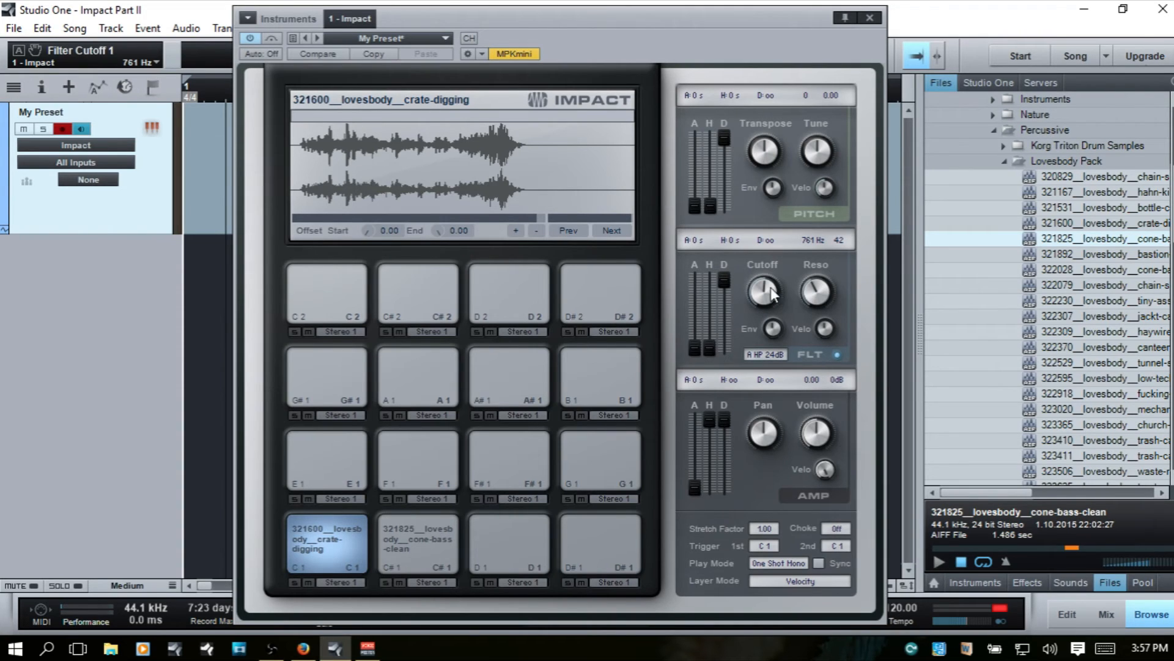
Reset the filter cutoff to 16.0 kHz and the resonance to 0.
{"action": "left_click", "coordinate": [772, 287], "text": "ctrl"}
{"action": "left_click", "coordinate": [824, 291], "text": "ctrl"}
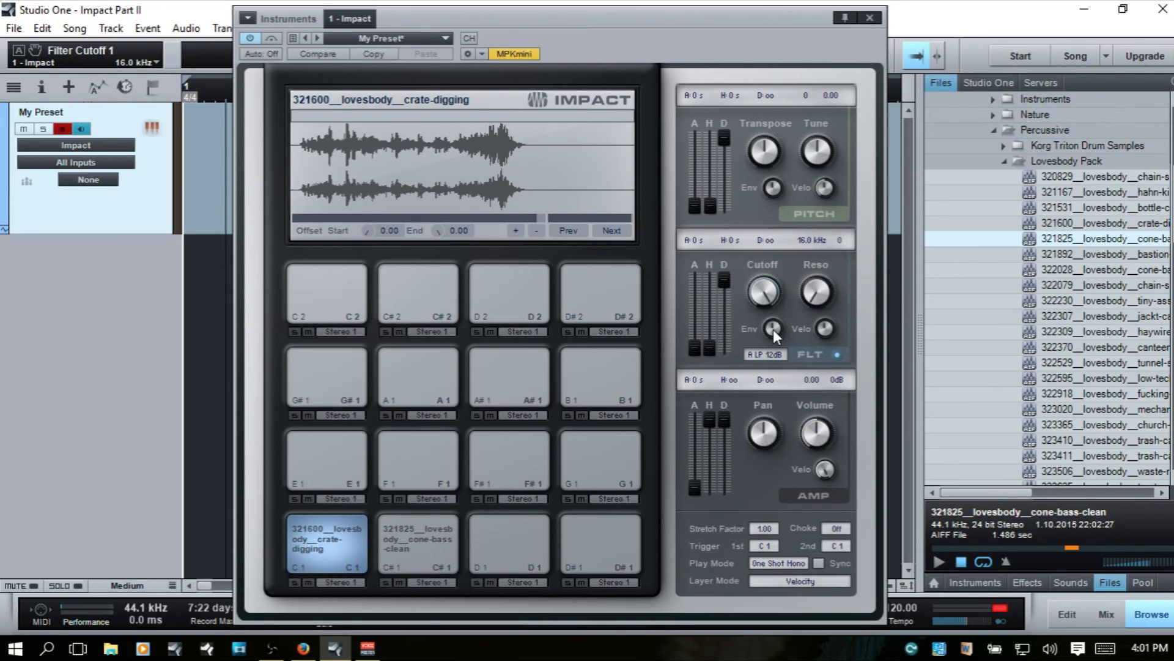
Try a negative filter envelope depth of about -5 octaves -2 semitones, and raise the filter envelope's attack to 1.1 s.
{"action": "left_click_drag", "start_coordinate": [773, 329], "coordinate": [782, 386]}
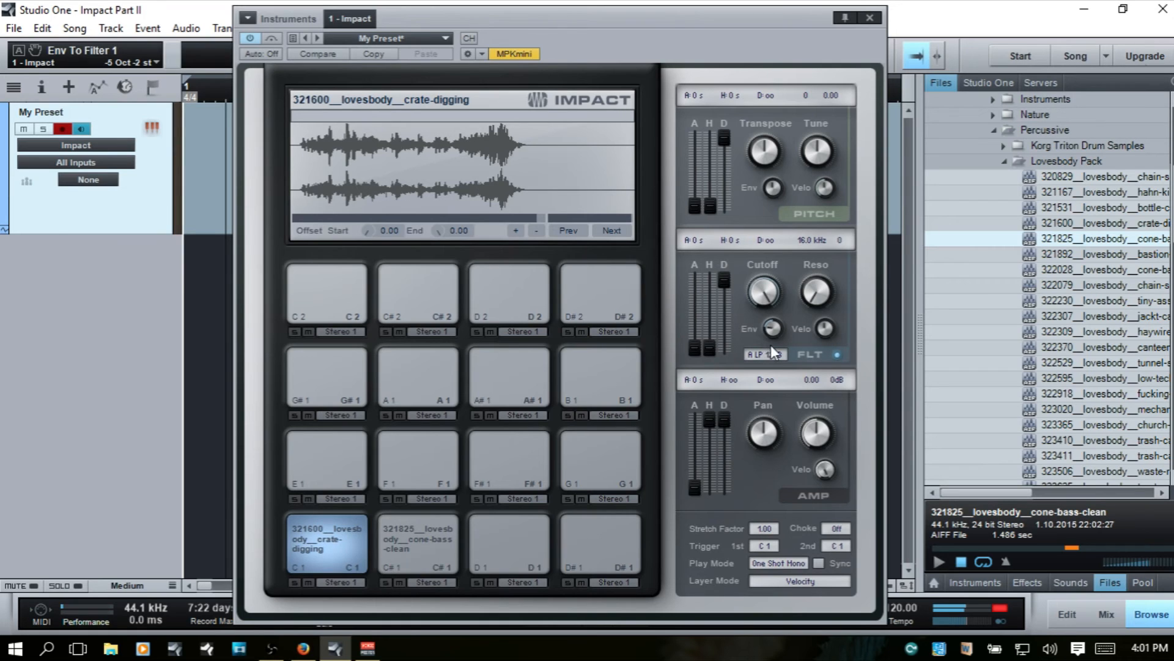
{"action": "left_click_drag", "start_coordinate": [772, 328], "coordinate": [773, 318]}
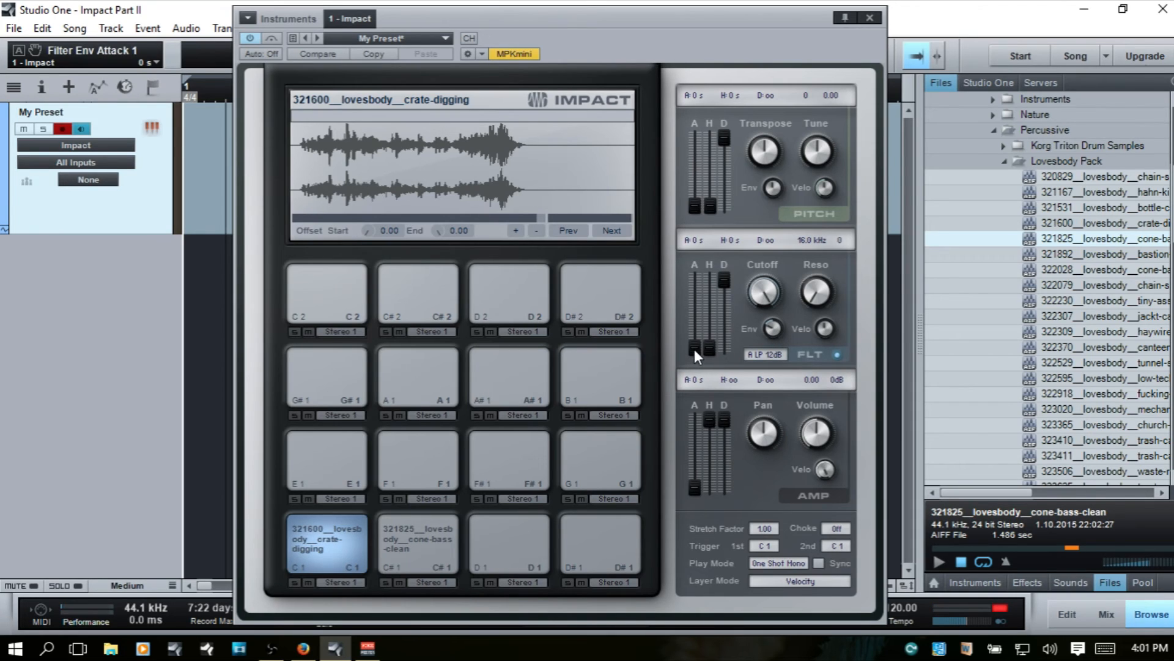
{"action": "left_click_drag", "start_coordinate": [696, 357], "coordinate": [700, 310]}
{"action": "scroll", "coordinate": [701, 313], "scroll_direction": "up", "scroll_amount": 7}
{"action": "scroll", "coordinate": [701, 313], "scroll_direction": "up", "scroll_amount": 3}
{"action": "scroll", "coordinate": [701, 313], "scroll_direction": "up", "scroll_amount": 2}
Shorten the filter envelope's decay to 2.6 s, 553 ms and lower values.
{"action": "mouse_move", "coordinate": [725, 286]}
{"action": "left_mouse_down"}
{"action": "mouse_move", "coordinate": [727, 307]}
{"action": "mouse_move", "coordinate": [725, 292]}
{"action": "left_mouse_up"}
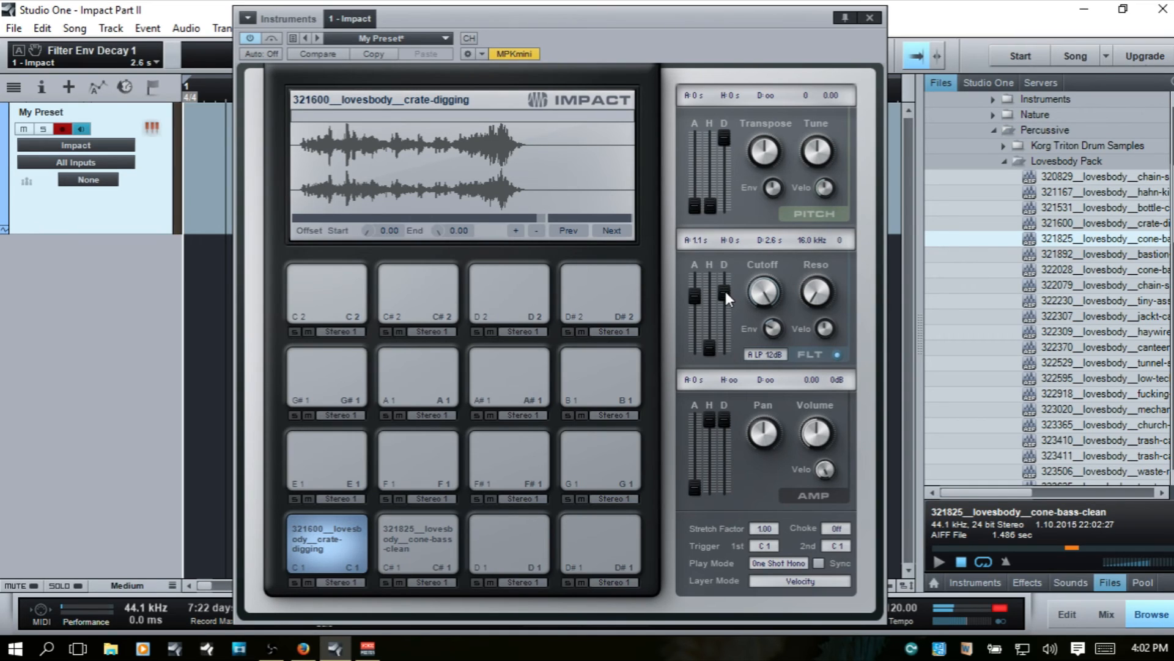
{"action": "left_click_drag", "start_coordinate": [726, 295], "coordinate": [726, 305]}
{"action": "scroll", "coordinate": [726, 306], "scroll_direction": "down", "scroll_amount": 5}
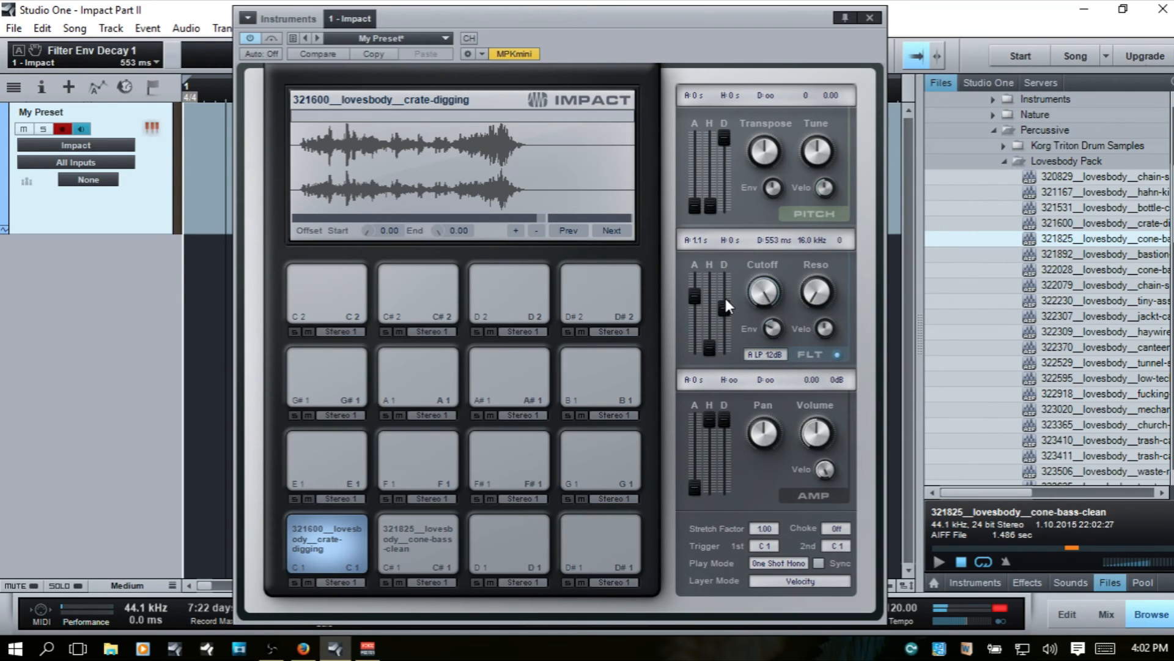
{"action": "scroll", "coordinate": [727, 306], "scroll_direction": "down", "scroll_amount": 2}
{"action": "scroll", "coordinate": [726, 308], "scroll_direction": "down", "scroll_amount": 4}
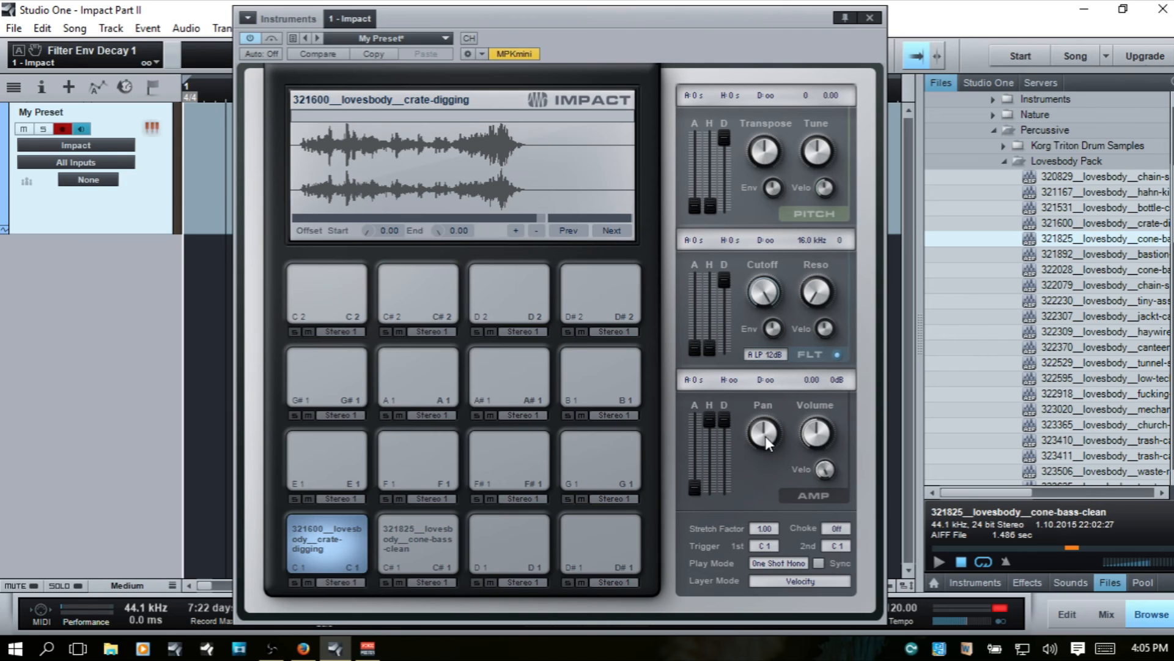
On the cone-bass-clean pad, try a pan of 0.84 and a volume of -0.6 dB, returning each to zero.
{"action": "left_click", "coordinate": [425, 538]}
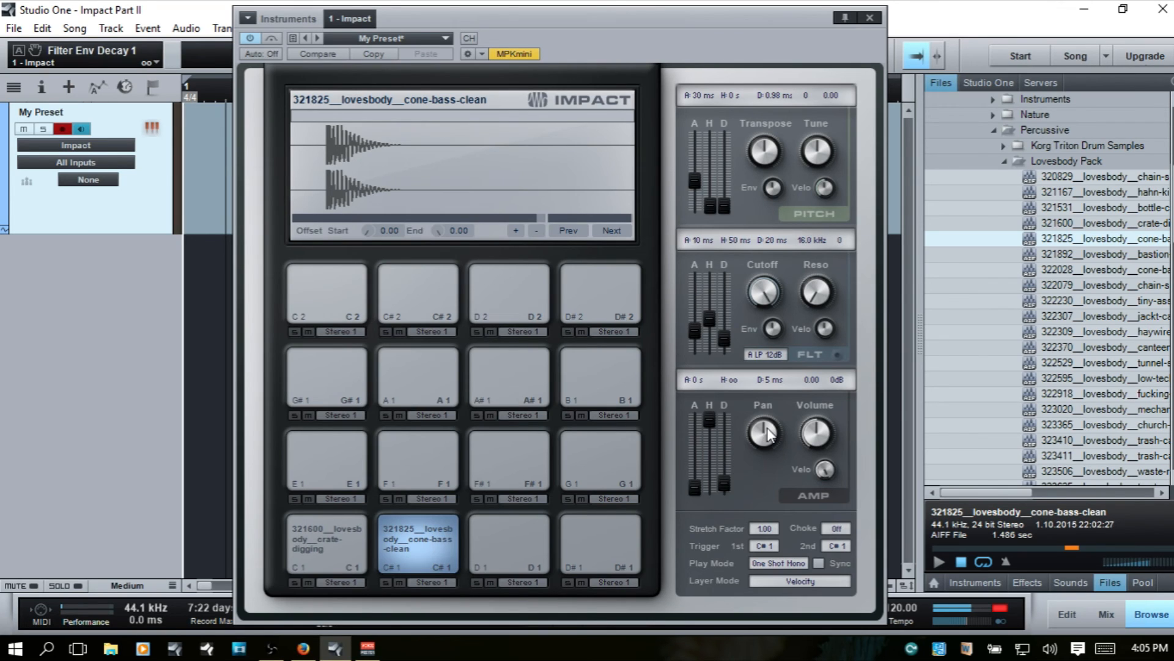
{"action": "left_click_drag", "start_coordinate": [766, 433], "coordinate": [752, 236]}
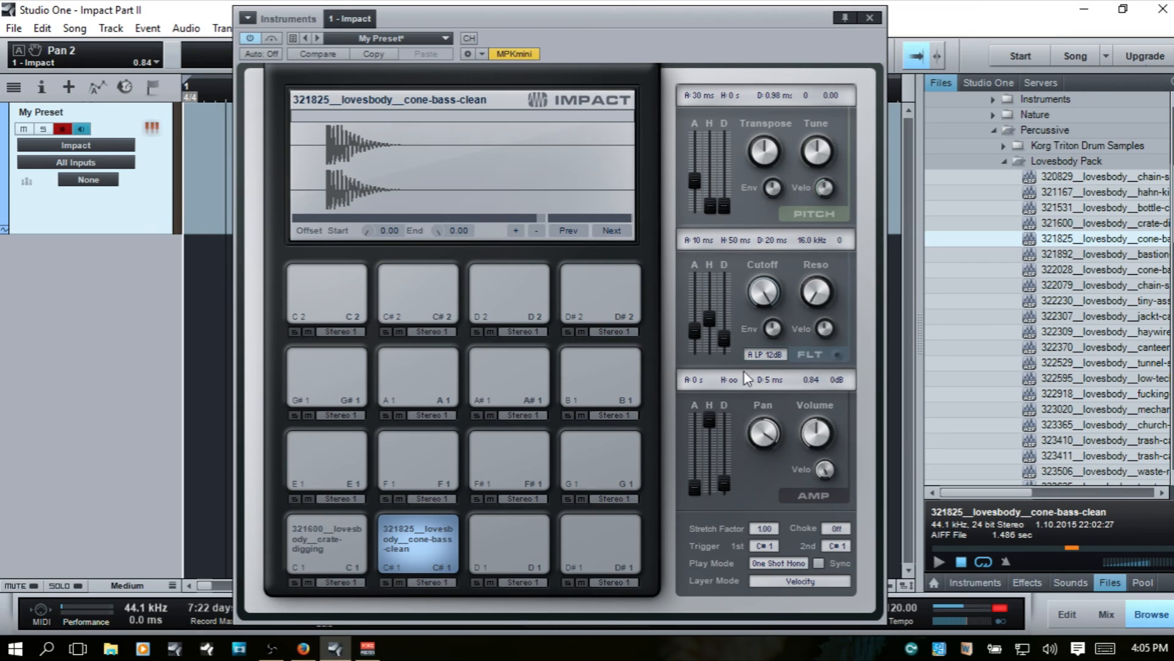
{"action": "double_click", "coordinate": [766, 433]}
{"action": "mouse_move", "coordinate": [822, 436]}
{"action": "left_mouse_down"}
{"action": "mouse_move", "coordinate": [819, 359]}
{"action": "mouse_move", "coordinate": [820, 432]}
{"action": "mouse_move", "coordinate": [808, 447]}
{"action": "mouse_move", "coordinate": [808, 422]}
{"action": "mouse_move", "coordinate": [808, 435]}
{"action": "left_mouse_up"}
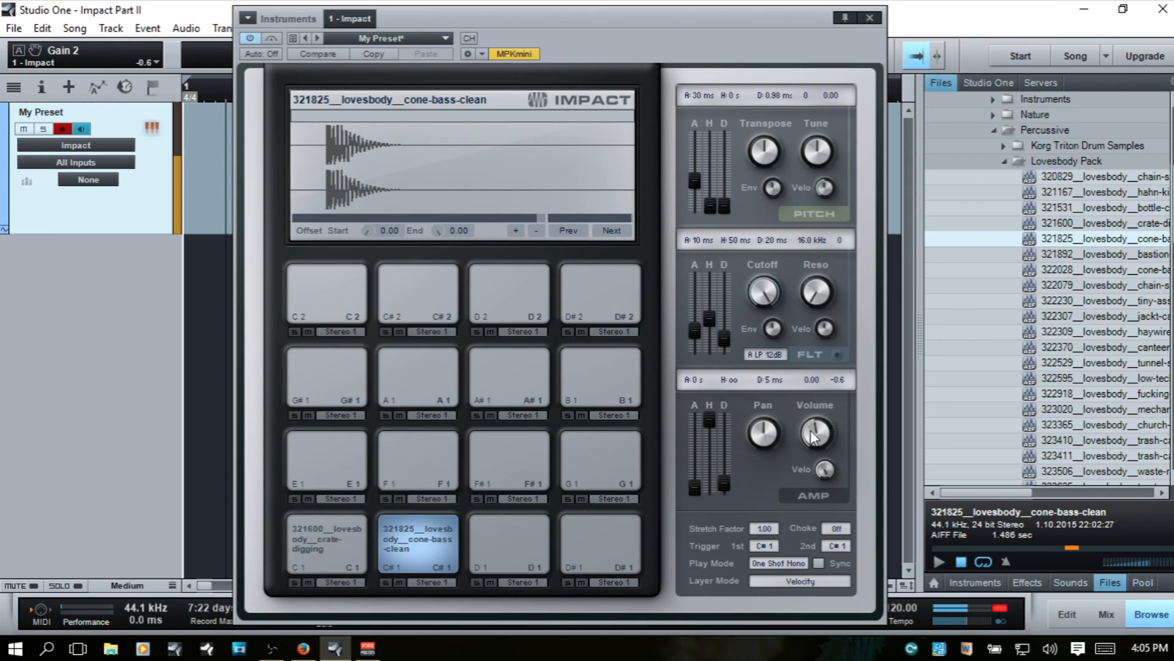
{"action": "double_click", "coordinate": [824, 437]}
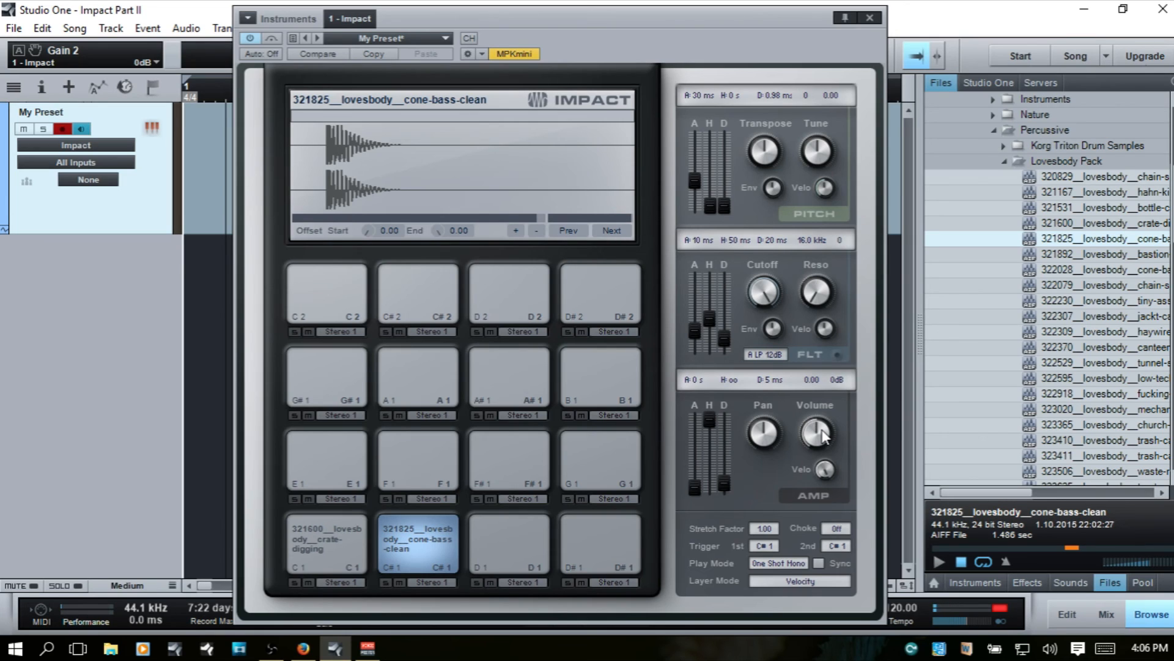
Try velocity-to-volume amounts of -8.2 and -3.0 dB on the cone-bass-clean pad, and bring the amount back to its original setting.
{"action": "left_click", "coordinate": [825, 467]}
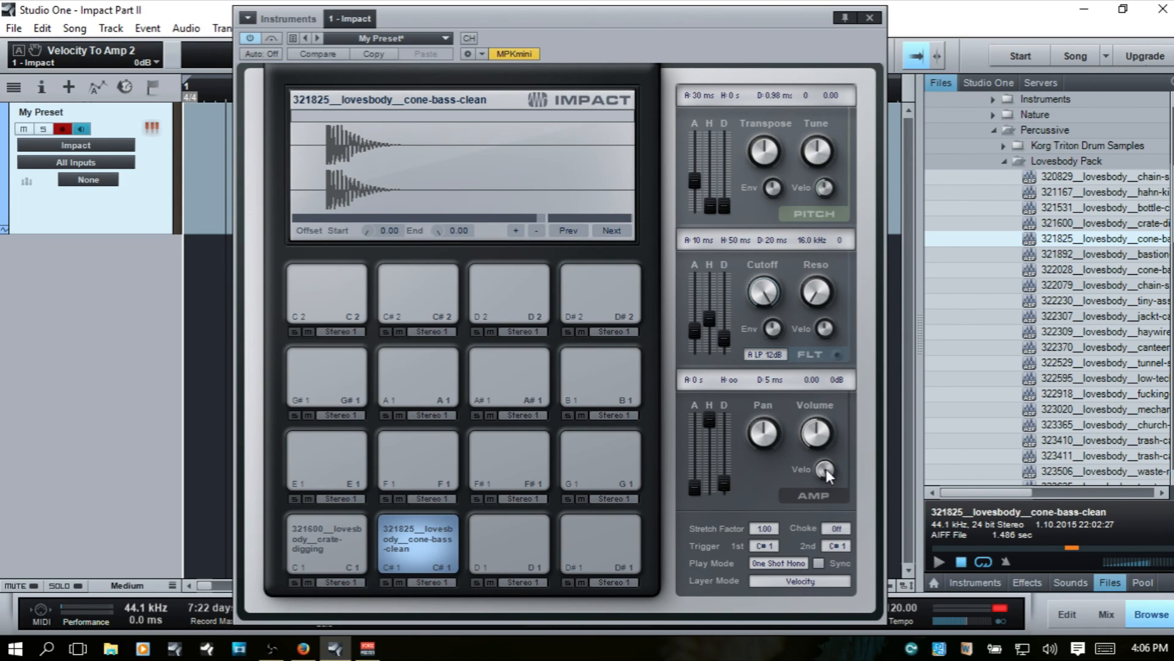
{"action": "left_click_drag", "start_coordinate": [824, 470], "coordinate": [825, 532]}
{"action": "left_click_drag", "start_coordinate": [825, 474], "coordinate": [820, 405]}
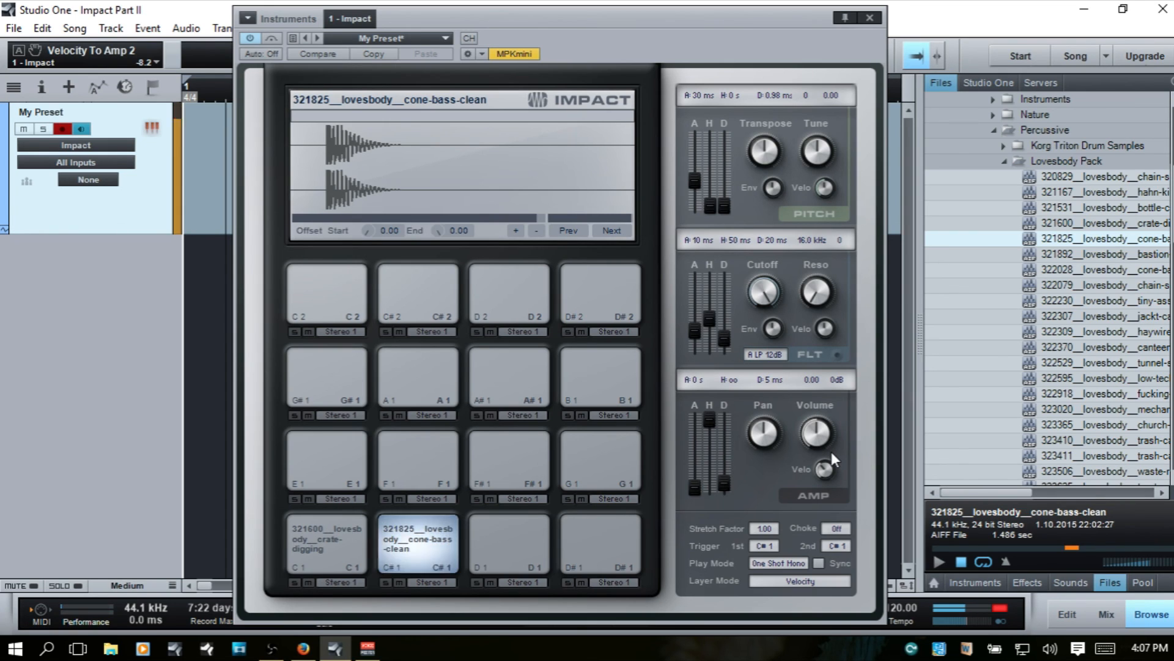
{"action": "left_click_drag", "start_coordinate": [825, 463], "coordinate": [825, 428]}
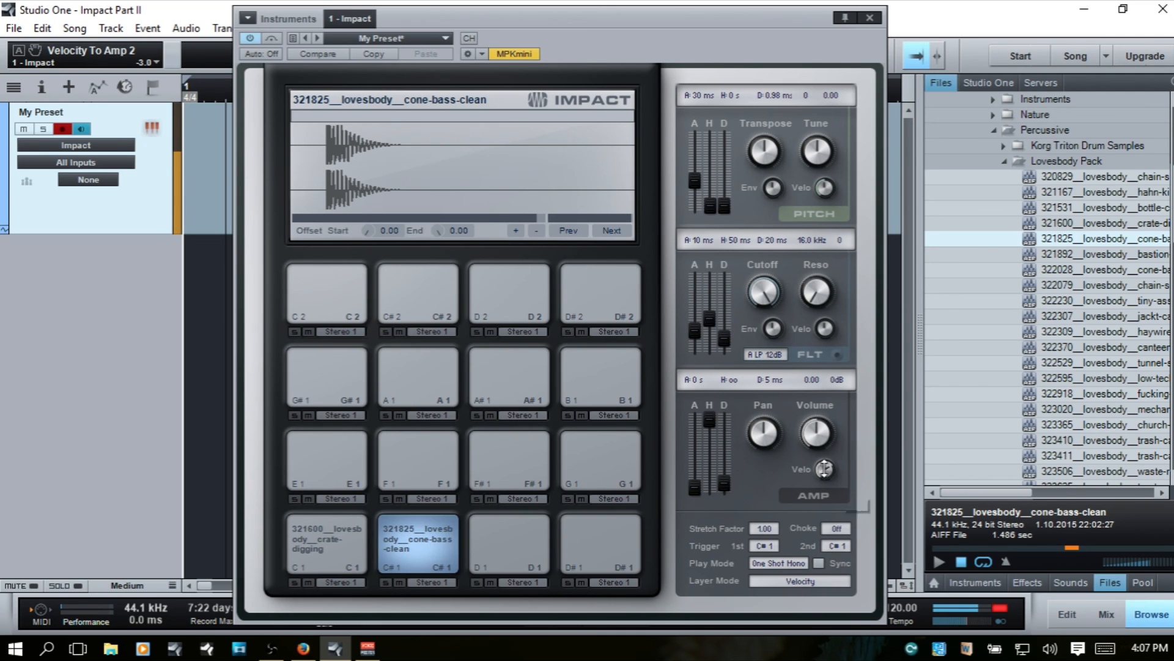
{"action": "left_click_drag", "start_coordinate": [825, 468], "coordinate": [826, 418]}
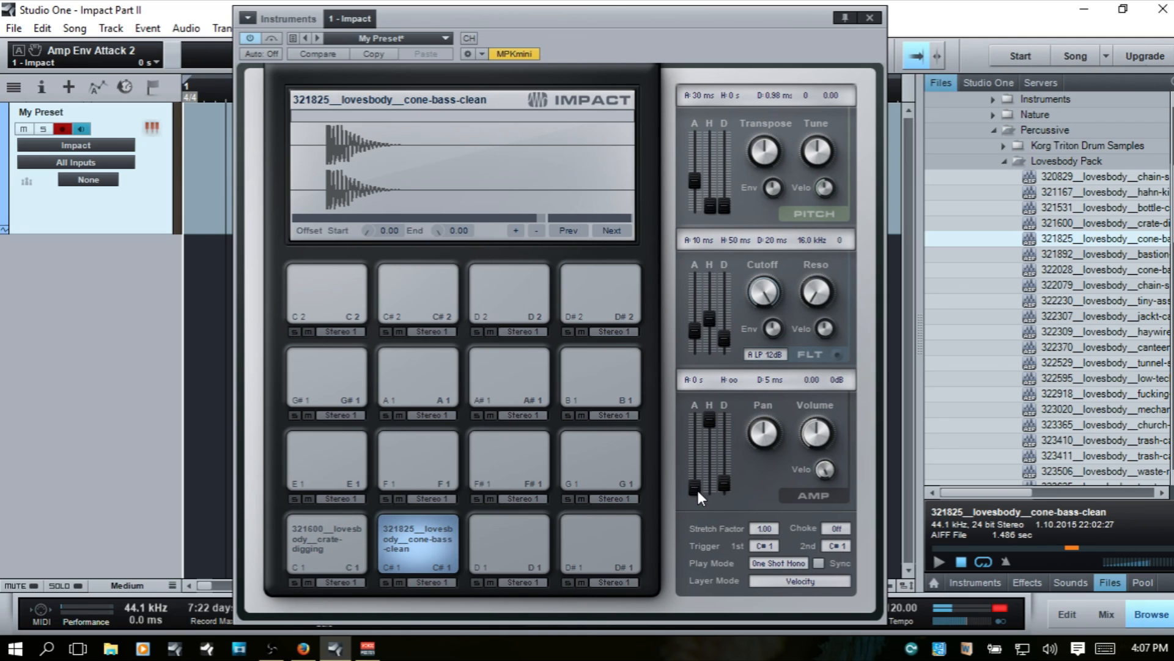
Set the cone-bass-clean pad's amp envelope to 0 s hold and 0.98 ms decay, trying attacks of 971, 481 and 11 ms.
{"action": "left_click_drag", "start_coordinate": [701, 498], "coordinate": [695, 423]}
{"action": "left_click_drag", "start_coordinate": [702, 423], "coordinate": [714, 460]}
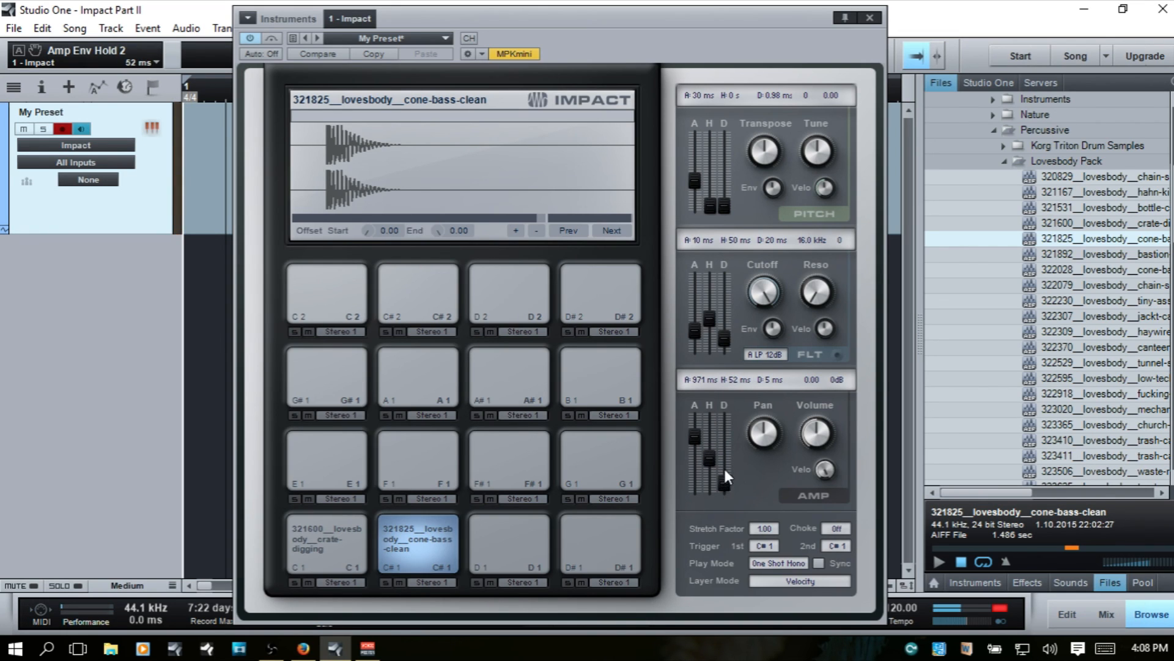
{"action": "left_click_drag", "start_coordinate": [711, 460], "coordinate": [720, 507]}
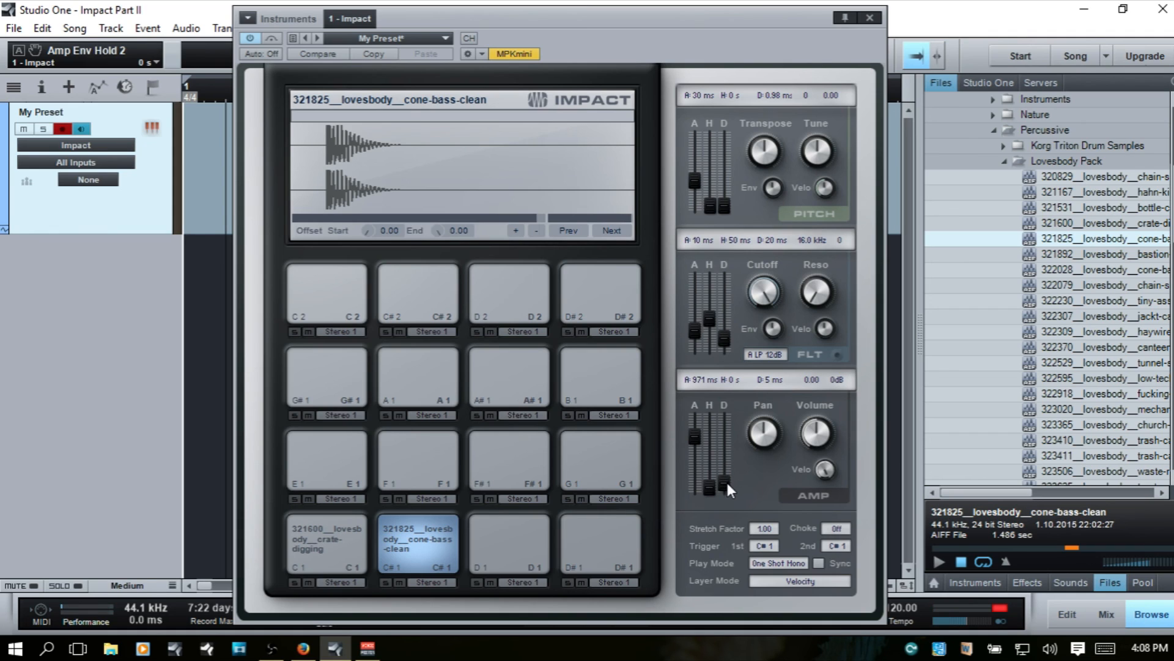
{"action": "left_click_drag", "start_coordinate": [731, 488], "coordinate": [731, 506]}
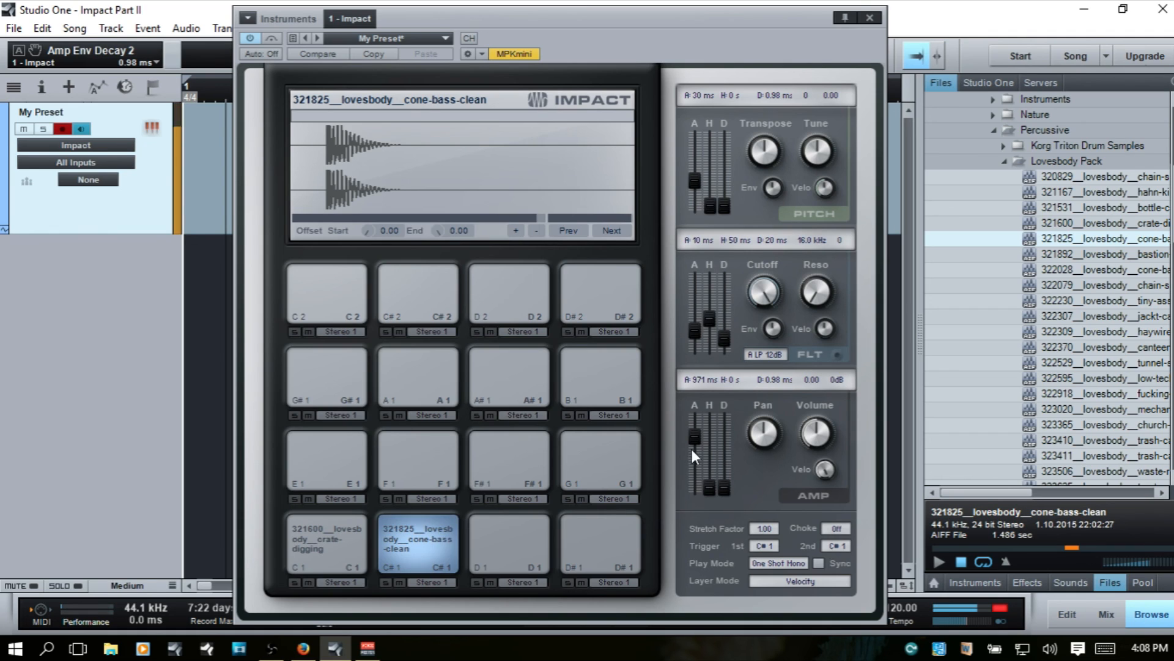
{"action": "left_click_drag", "start_coordinate": [695, 437], "coordinate": [700, 448]}
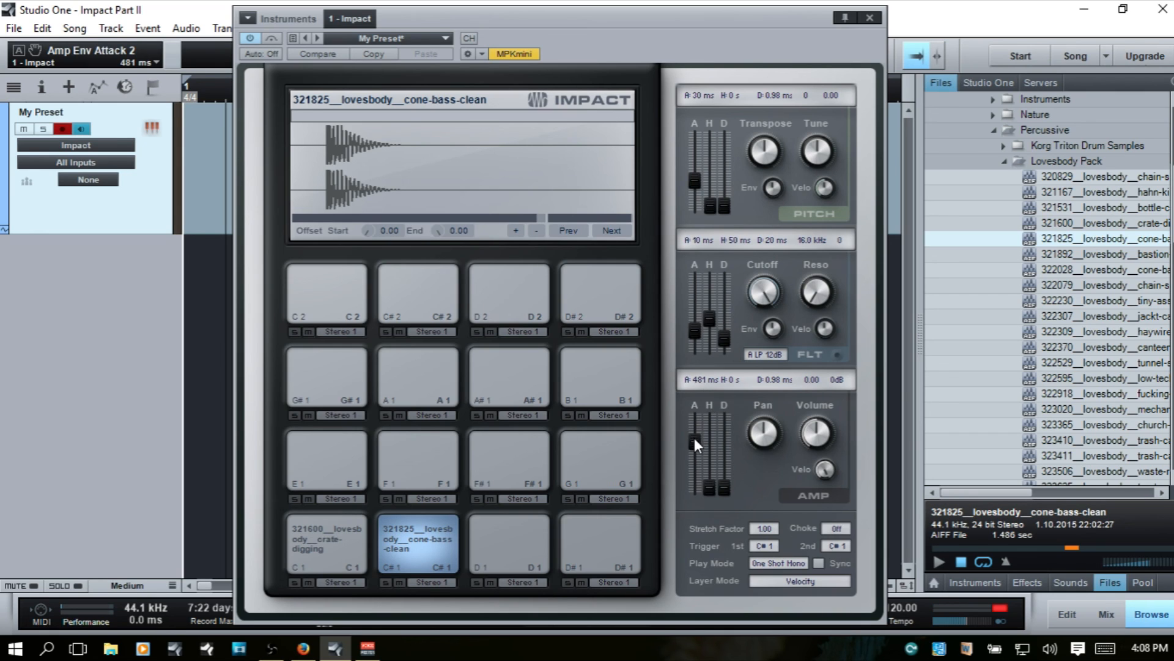
{"action": "left_click_drag", "start_coordinate": [695, 442], "coordinate": [699, 465]}
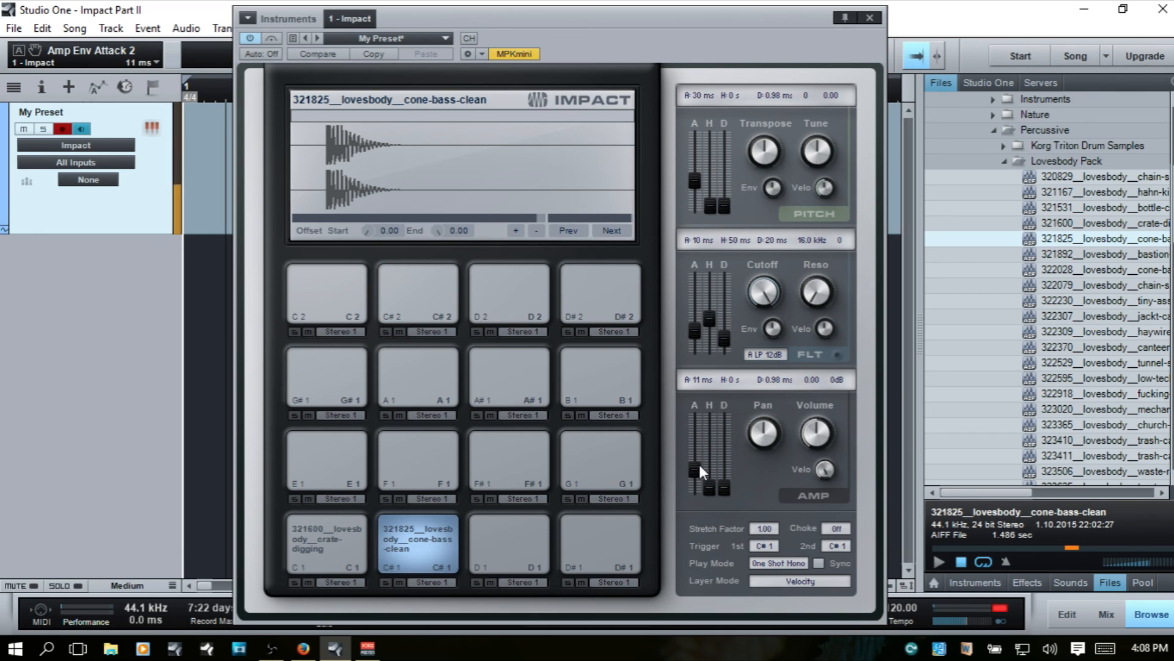